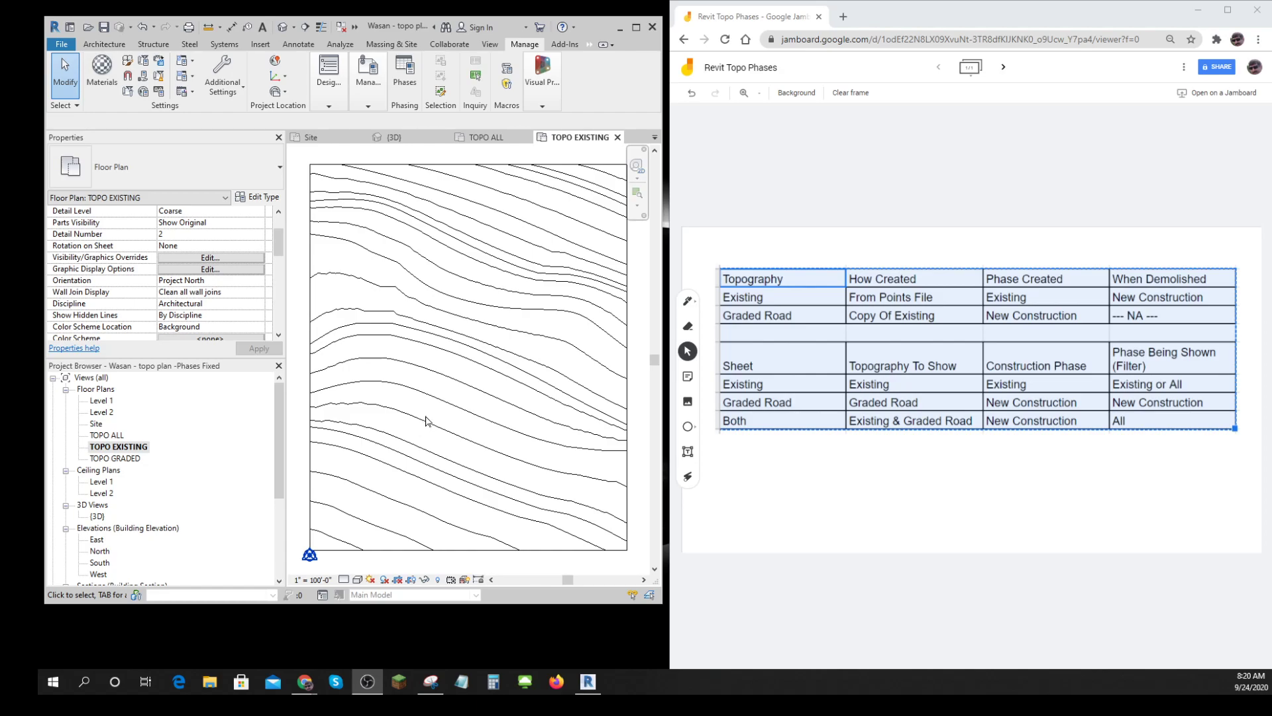
click(409, 421)
click(462, 379)
click(462, 379)
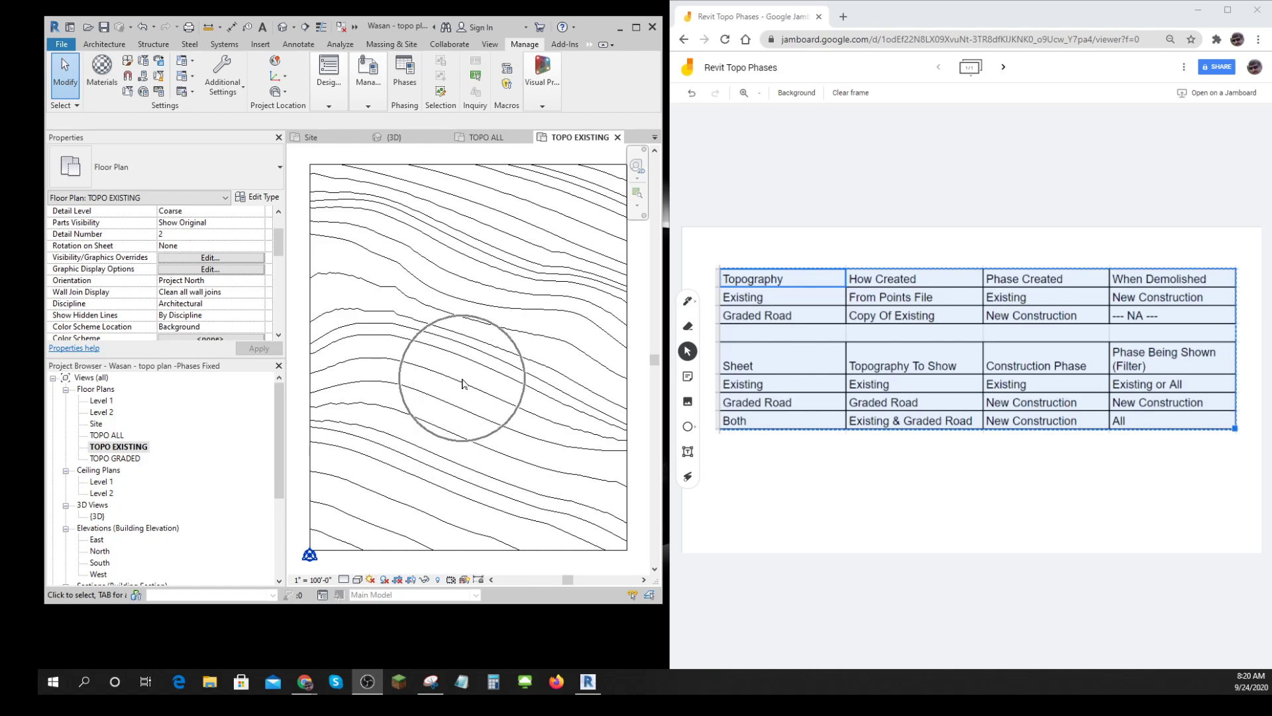
- Open the TOPO GRADED floor plan and fit the whole graded surface in the view
double_click(114, 459)
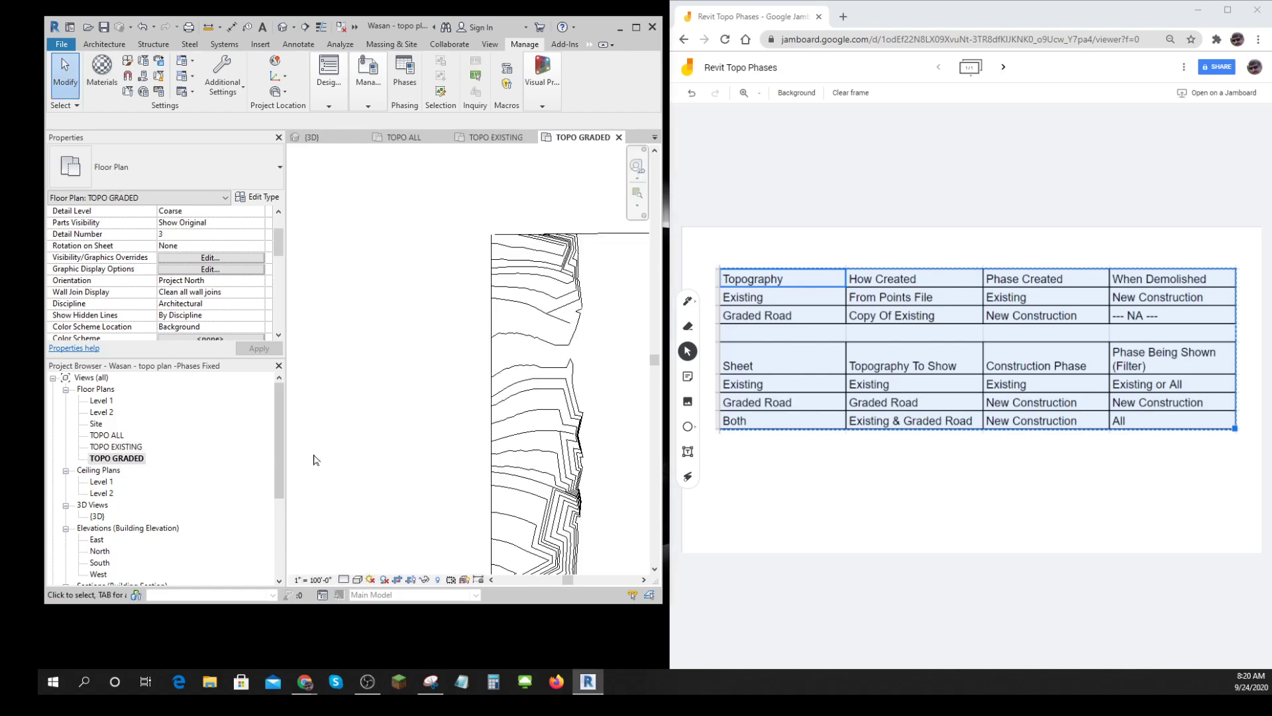
middle_drag(517, 386, 498, 382)
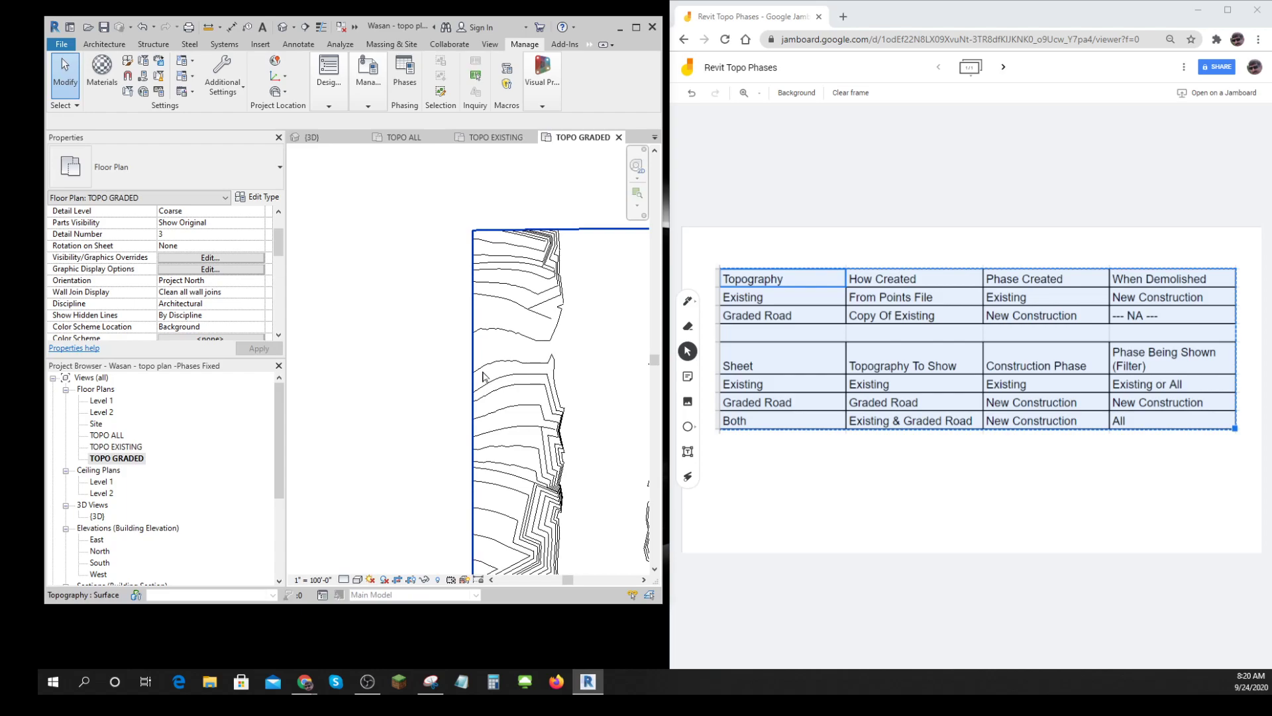
middle_click(482, 377)
middle_click(483, 376)
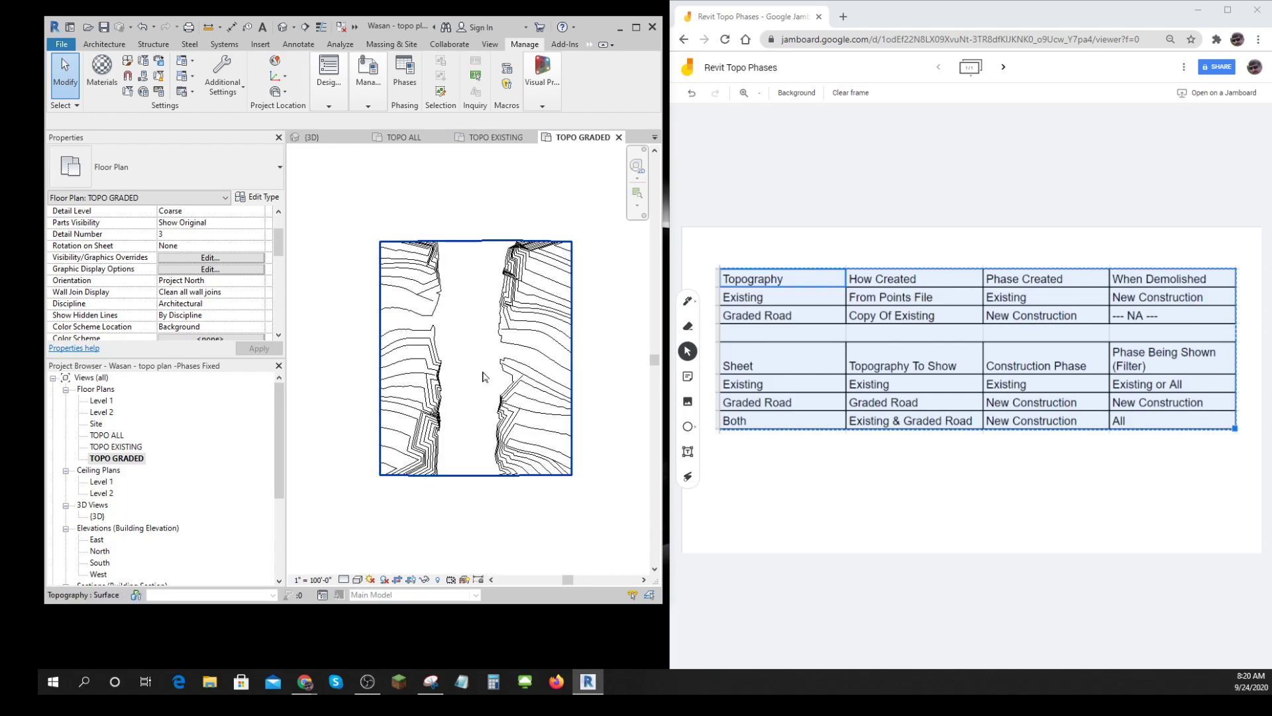
- In the TOPO ALL floor plan, hide the elevation marker categories in the view and fit the topography to it
double_click(111, 436)
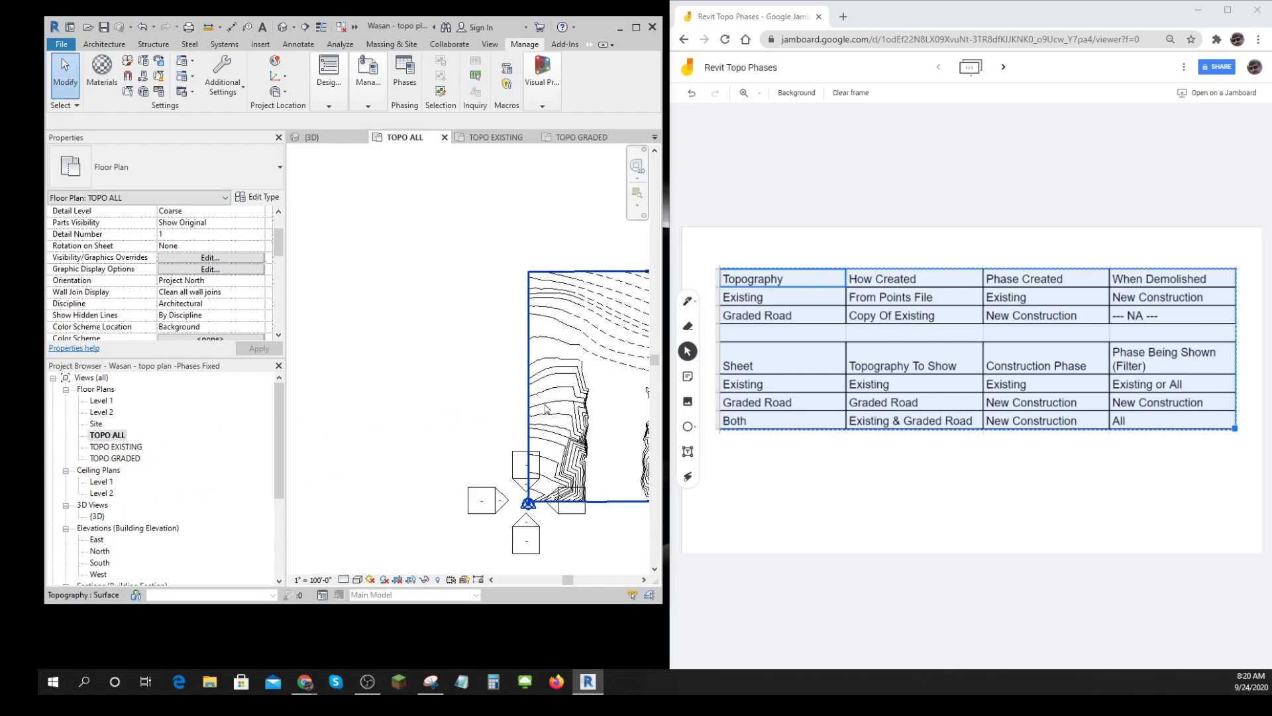
middle_click(545, 408)
middle_click(546, 408)
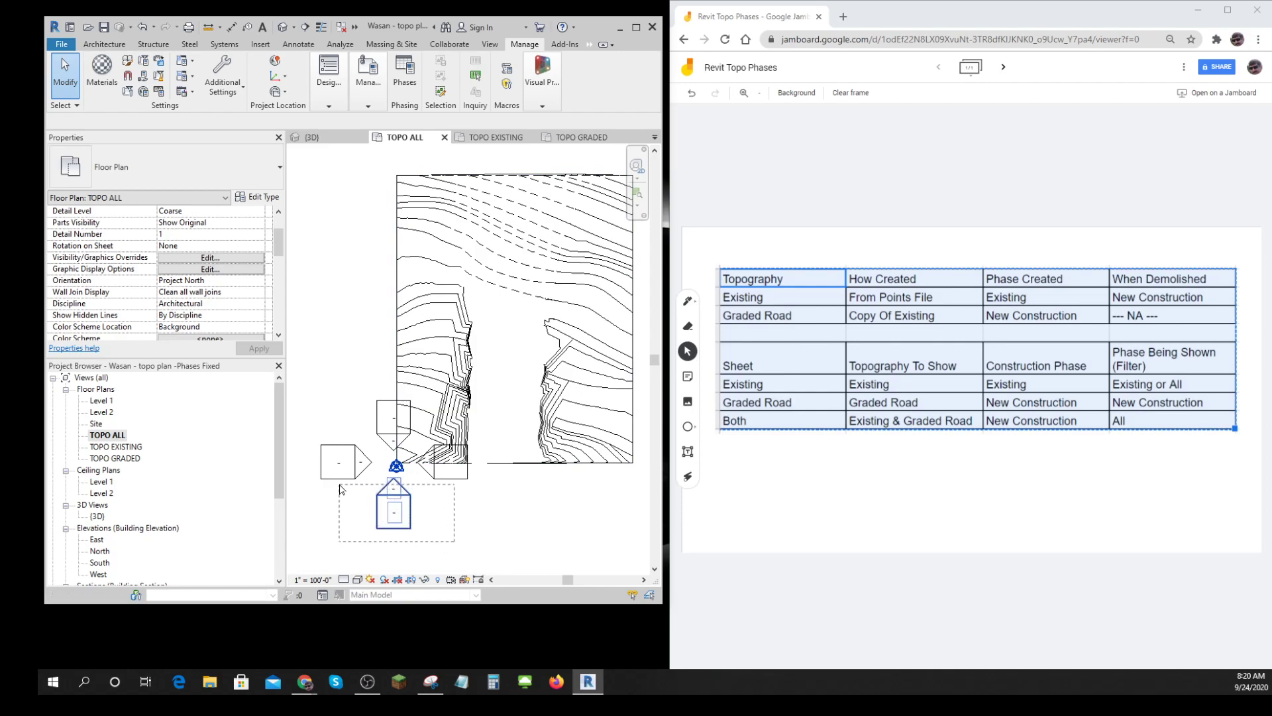
drag(339, 486, 338, 484)
right_click(378, 513)
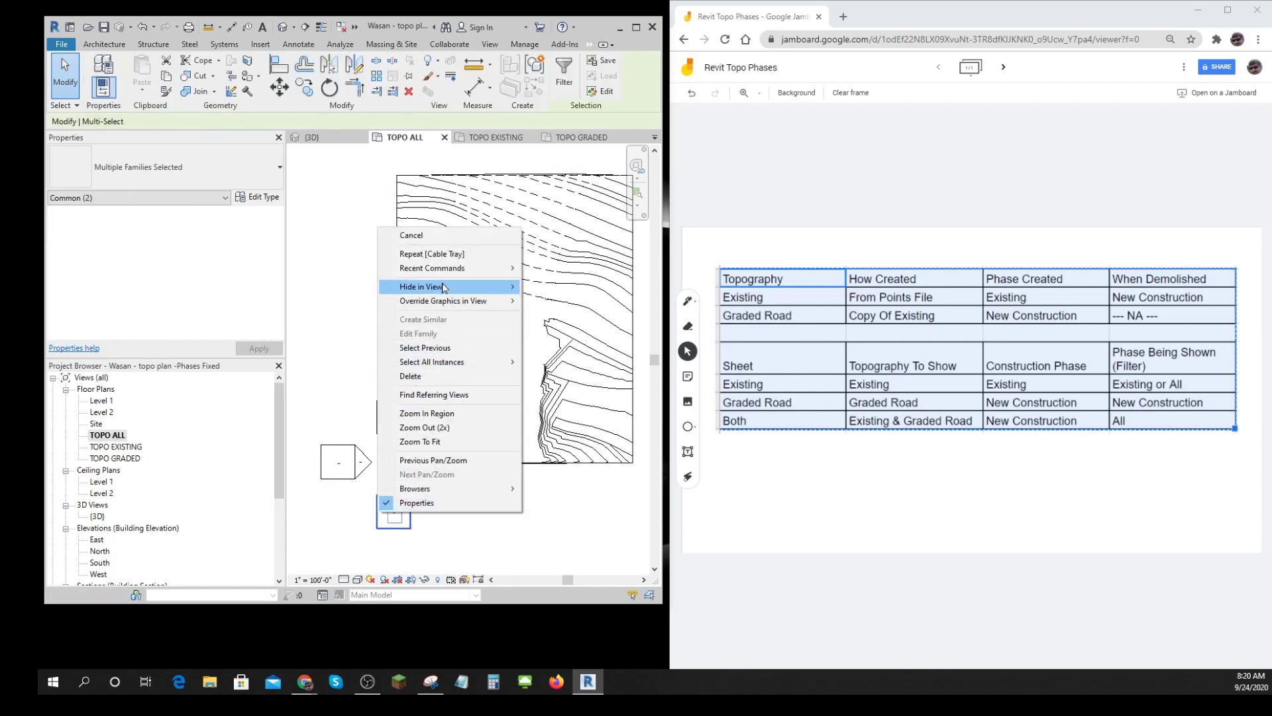
mouse_move(443, 291)
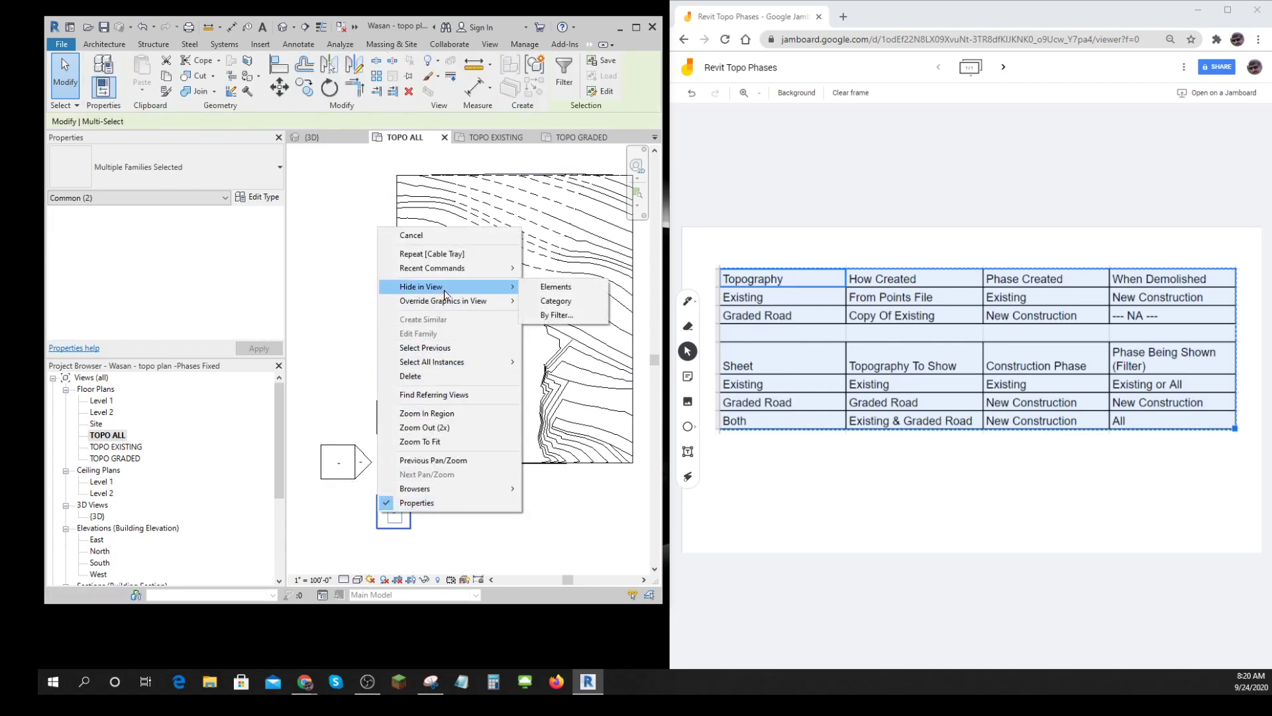
click(564, 304)
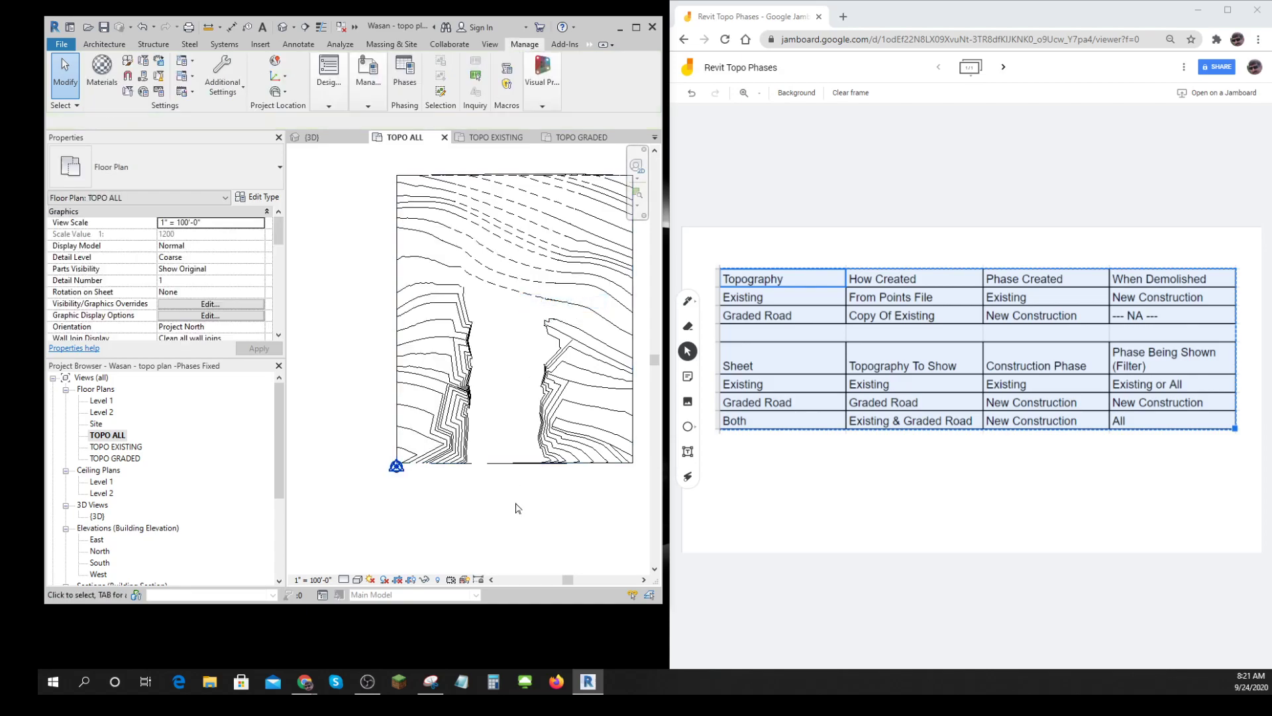
middle_click(522, 497)
middle_click(522, 497)
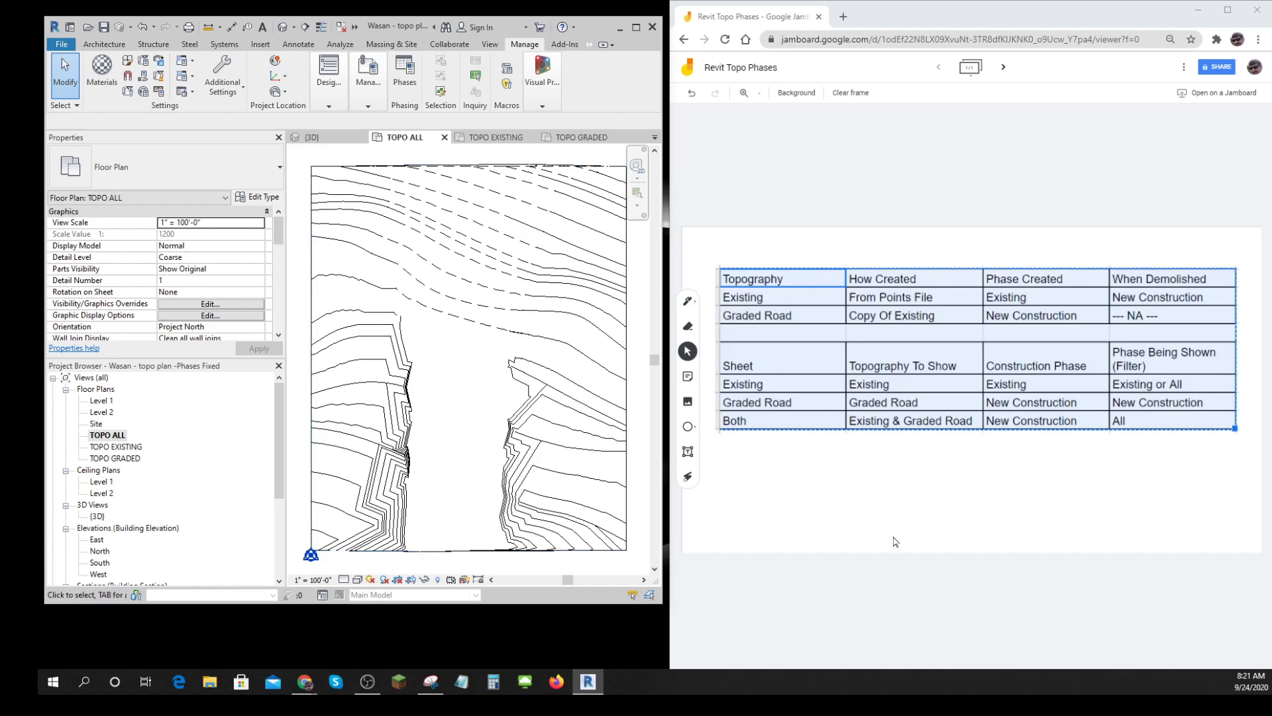
- Switch to the Jamboard and use the Laser tool to point along the area beneath the topography table
click(688, 476)
mouse_move(886, 447)
mouse_down()
mouse_move(922, 441)
mouse_move(996, 250)
mouse_move(1107, 344)
mouse_move(895, 265)
mouse_move(928, 474)
mouse_move(1053, 446)
mouse_up()
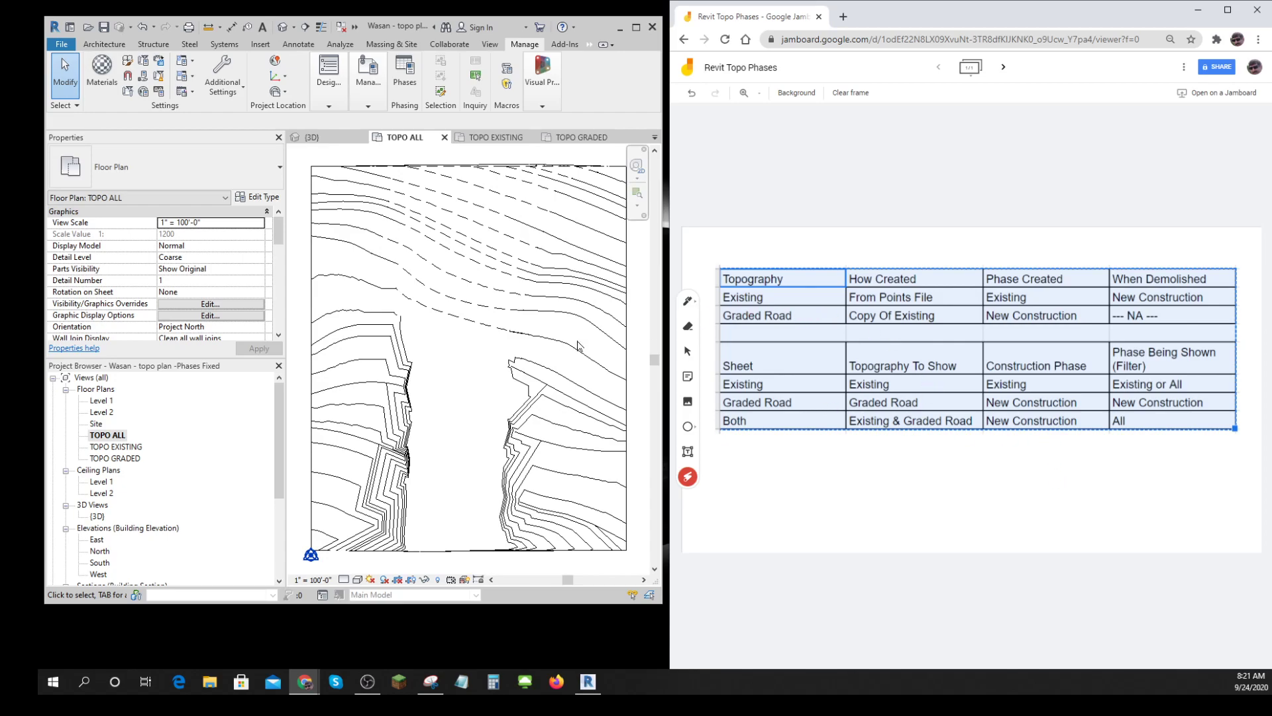
- In the TOPO EXISTING floor plan, inspect the topography's points in surface editing and leave without changes
double_click(124, 448)
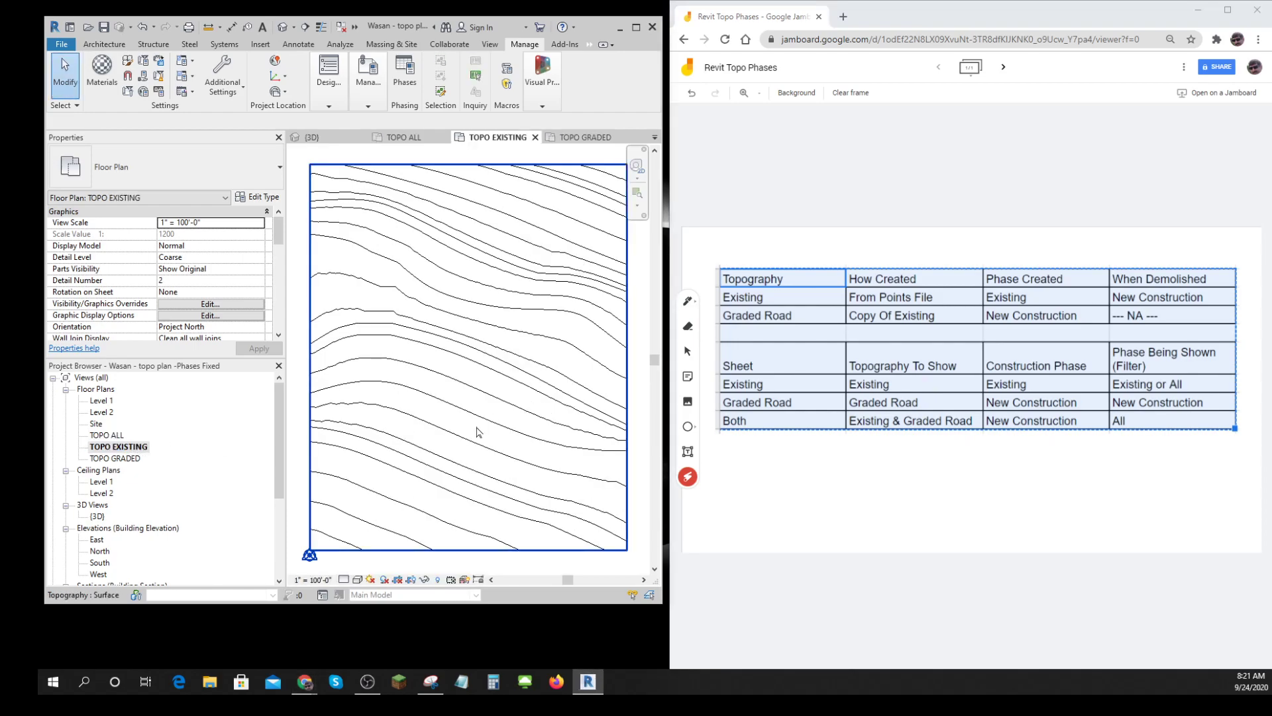
click(447, 422)
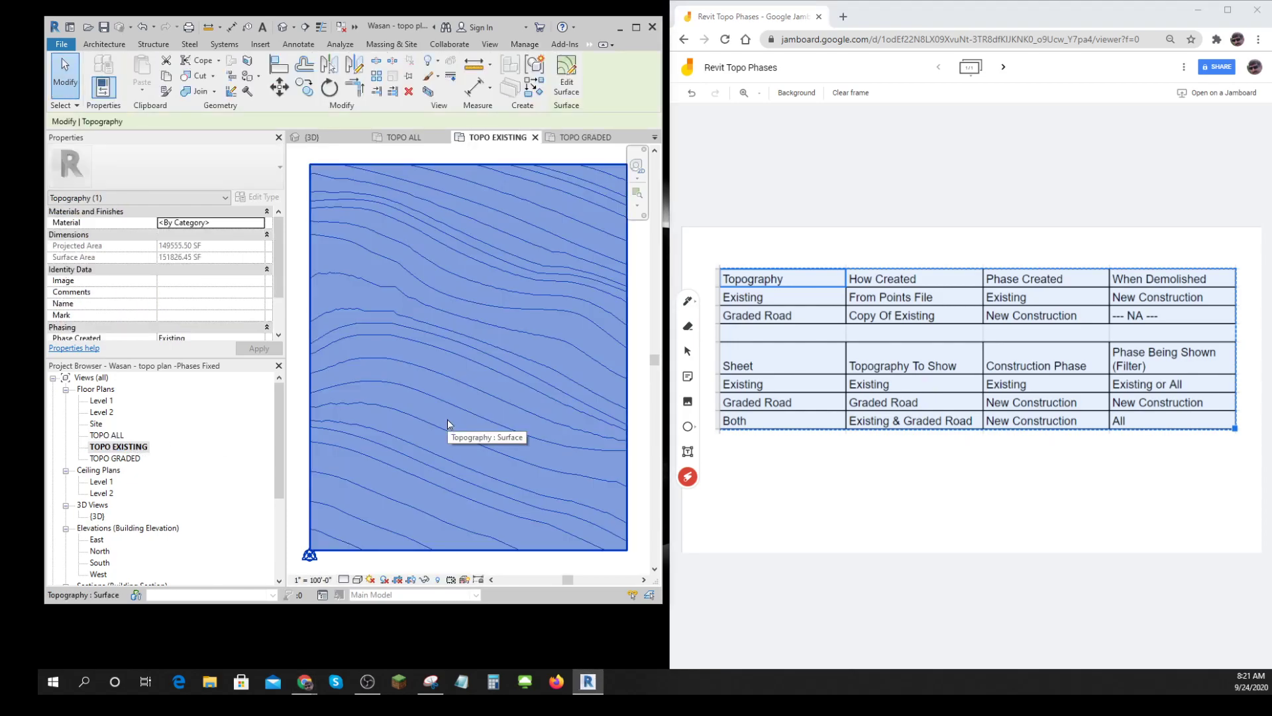
click(567, 83)
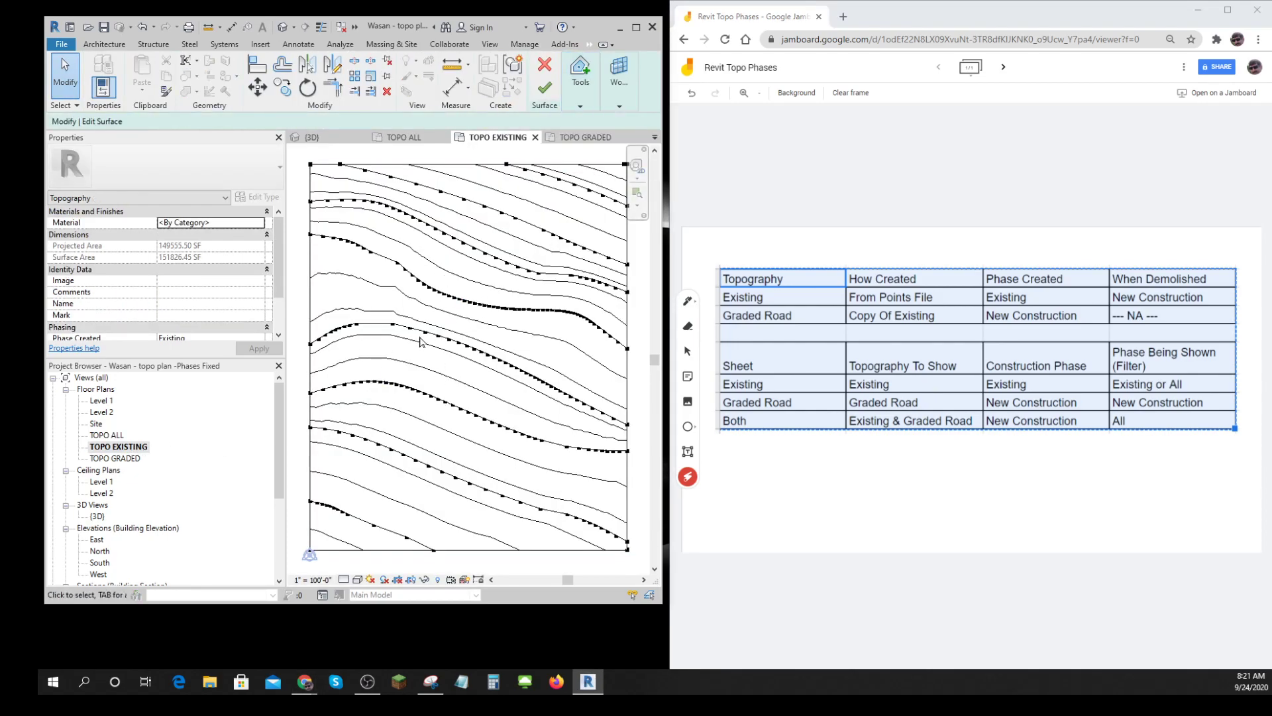
click(546, 66)
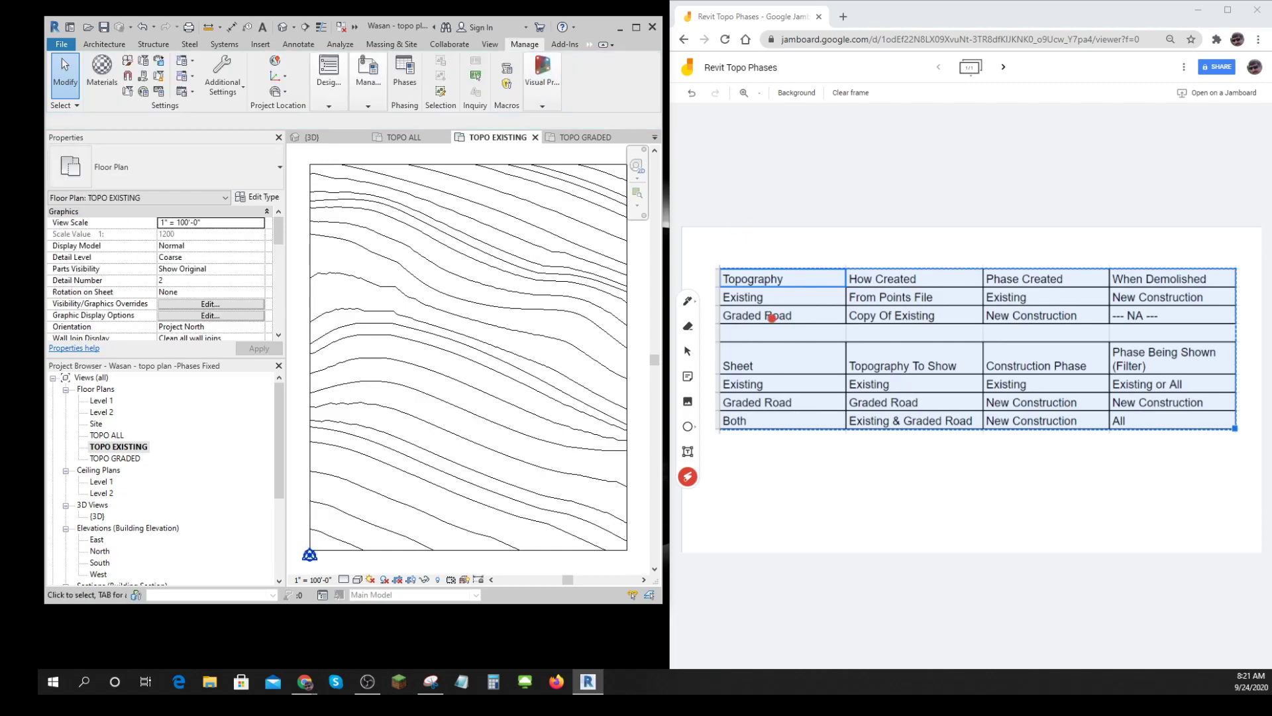
- With the laser in the Jamboard table, point out the Existing topography and circle its Phase Created entry
mouse_move(732, 306)
mouse_down()
mouse_move(772, 295)
mouse_move(713, 295)
mouse_move(930, 305)
mouse_move(925, 282)
mouse_move(837, 301)
mouse_move(960, 301)
mouse_move(832, 287)
mouse_move(978, 296)
mouse_move(769, 302)
mouse_up()
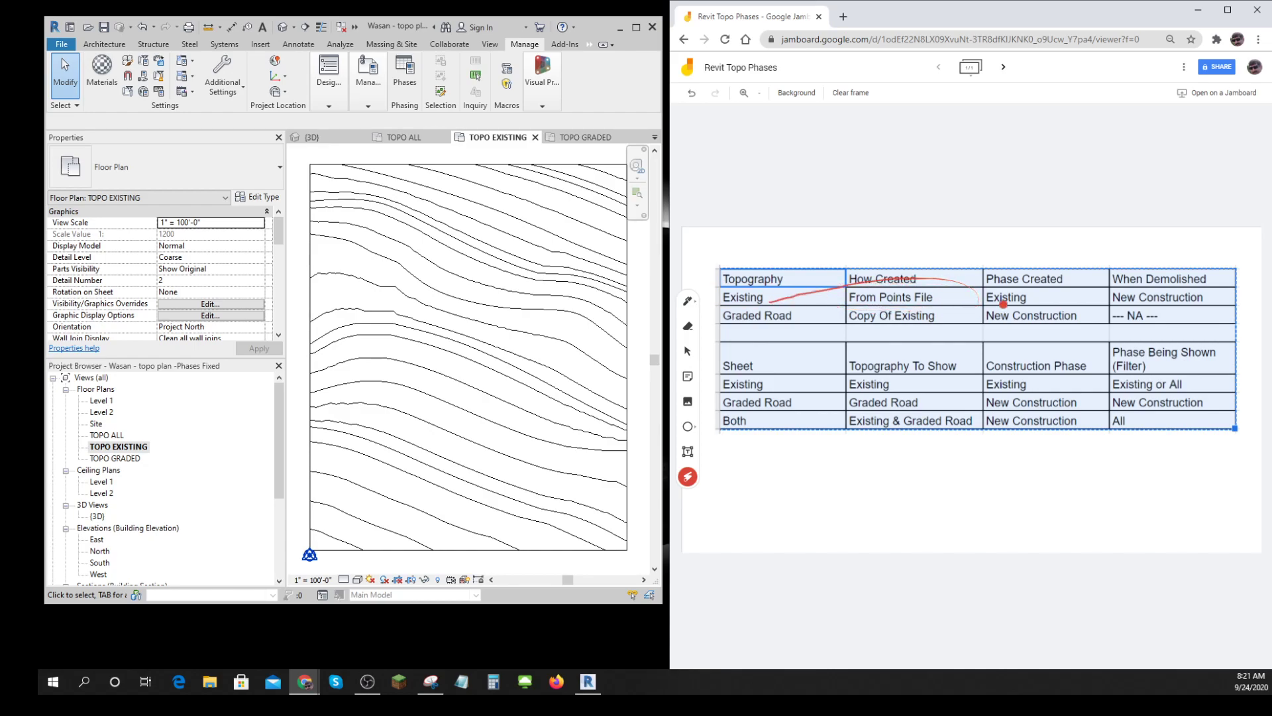
mouse_move(979, 305)
mouse_down()
mouse_move(1054, 301)
mouse_move(977, 292)
mouse_move(994, 308)
mouse_move(971, 308)
mouse_move(1014, 284)
mouse_move(1044, 295)
mouse_move(994, 308)
mouse_move(954, 298)
mouse_move(1026, 297)
mouse_up()
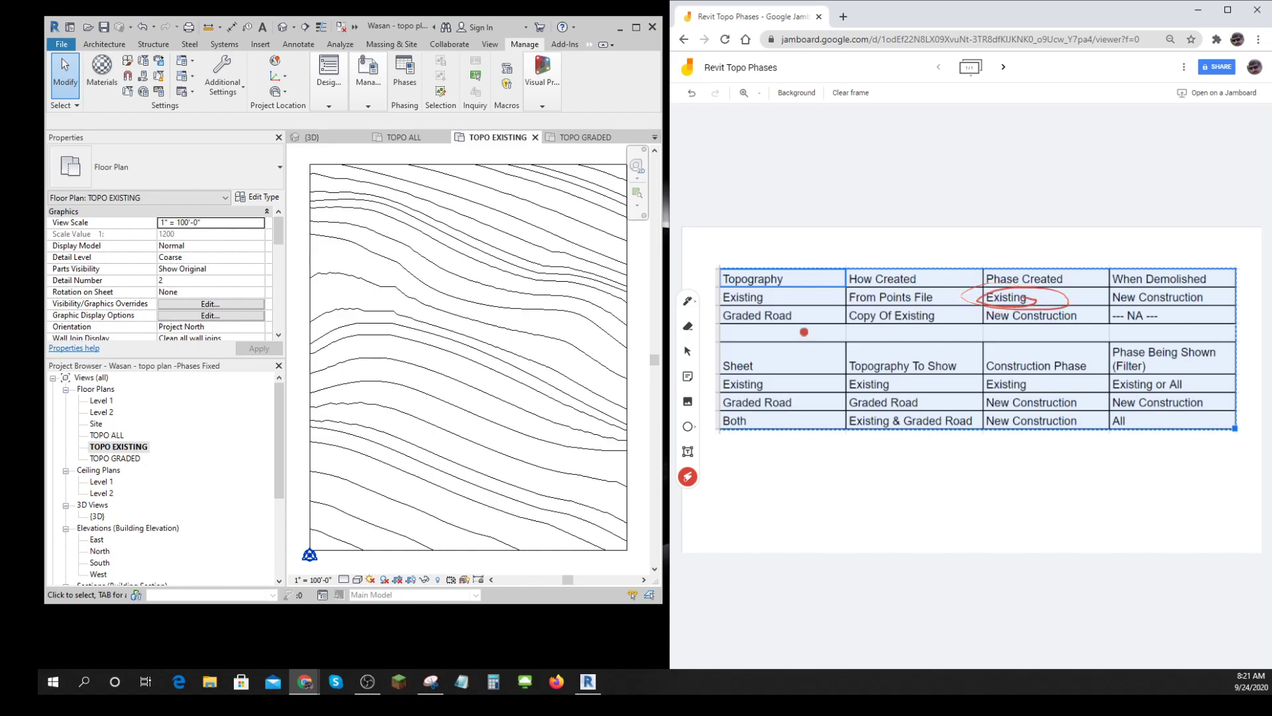
click(393, 291)
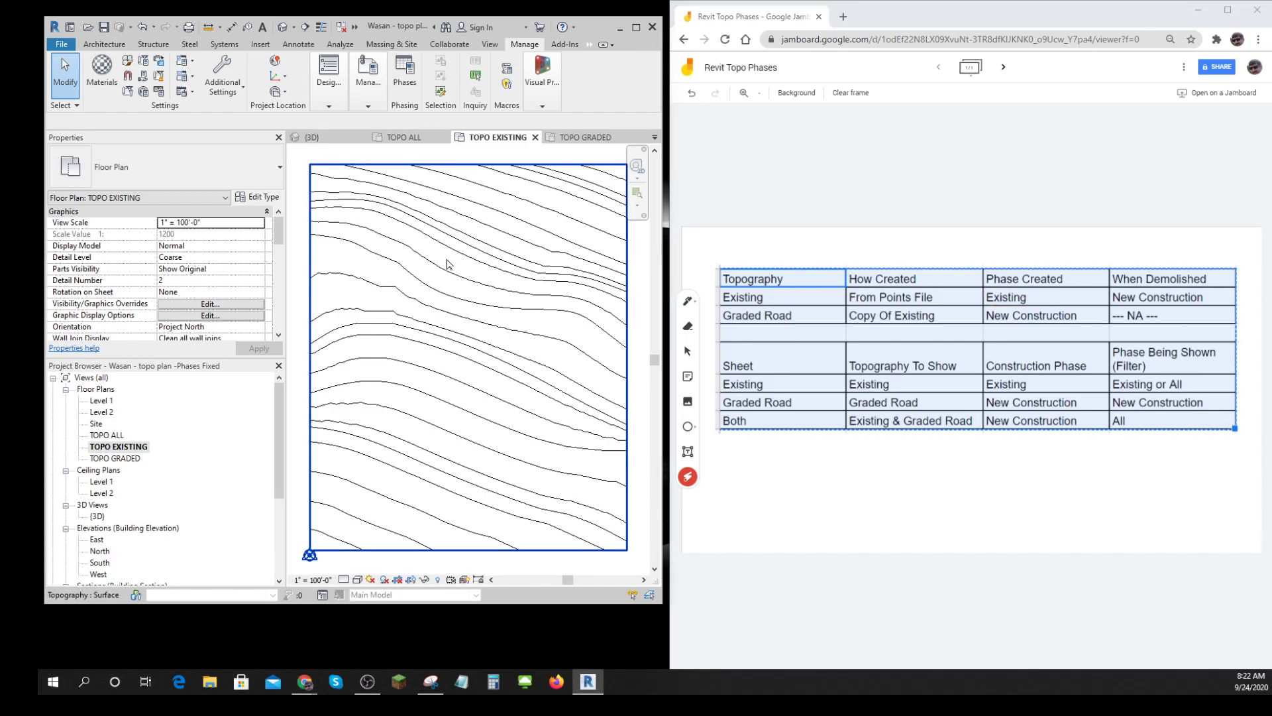
- Enlarge the properties area of the TOPO EXISTING floor plan and bring its Phasing settings into view
click(280, 236)
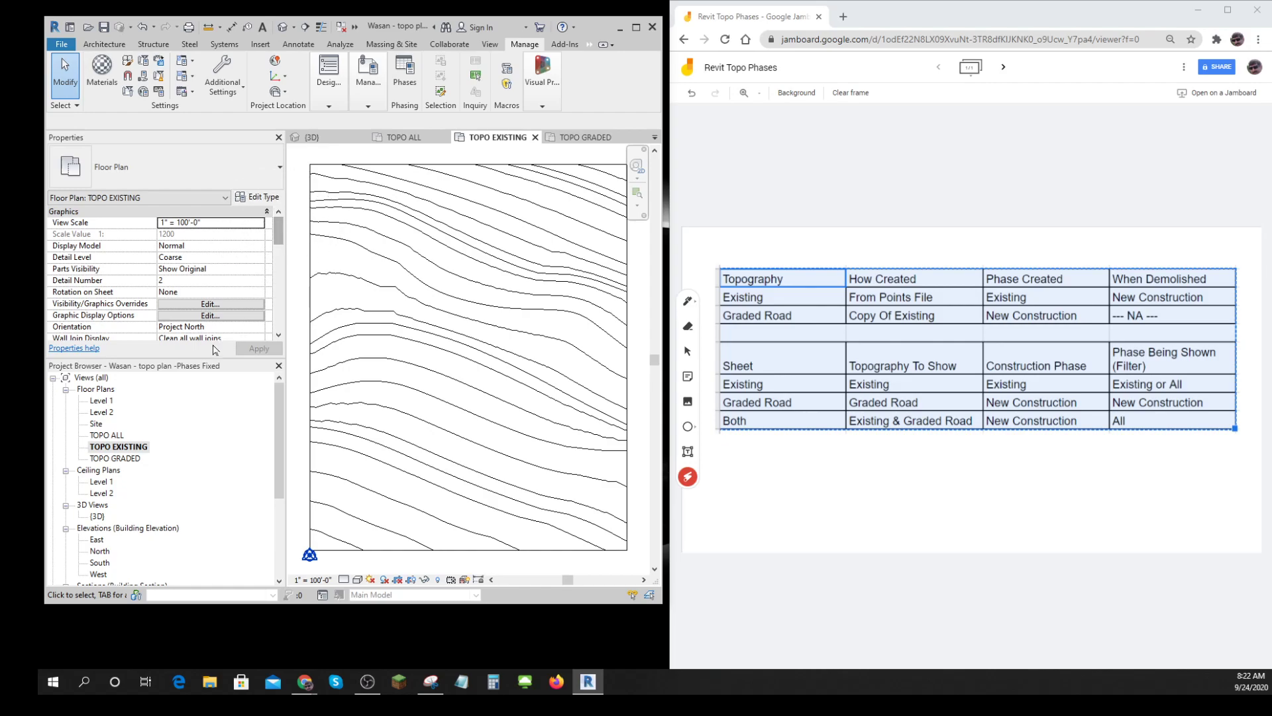
drag(193, 358, 195, 428)
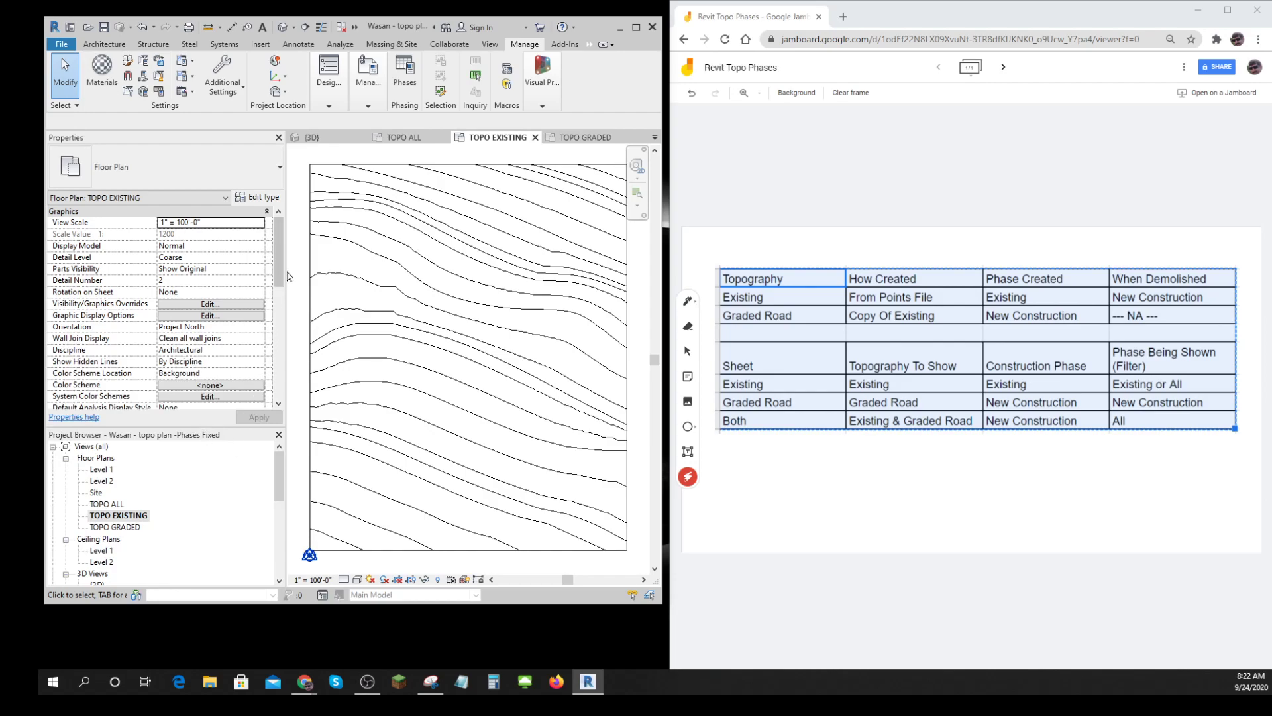
drag(278, 268, 272, 379)
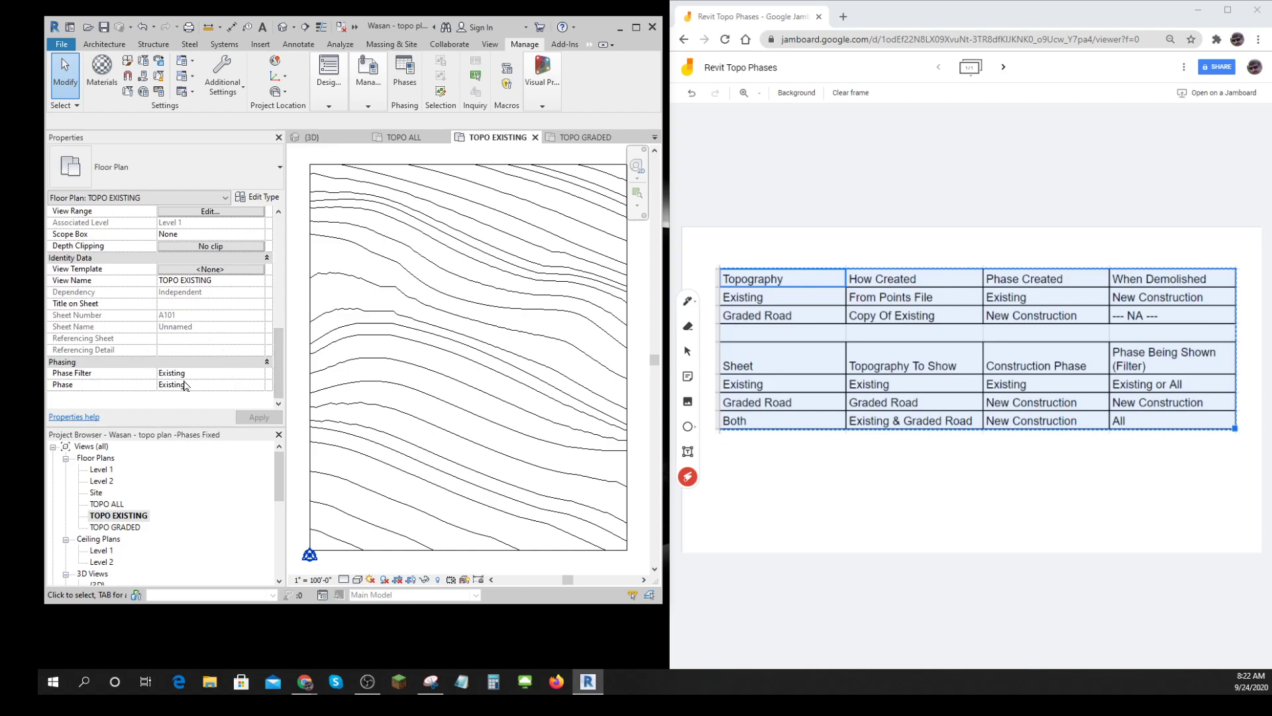
- Examine the Phase Filter and Phase settings of the TOPO EXISTING floor plan
key(ctrl)
key(ctrl)
key(ctrl)
key(ctrl)
key(ctrl)
key(ctrl)
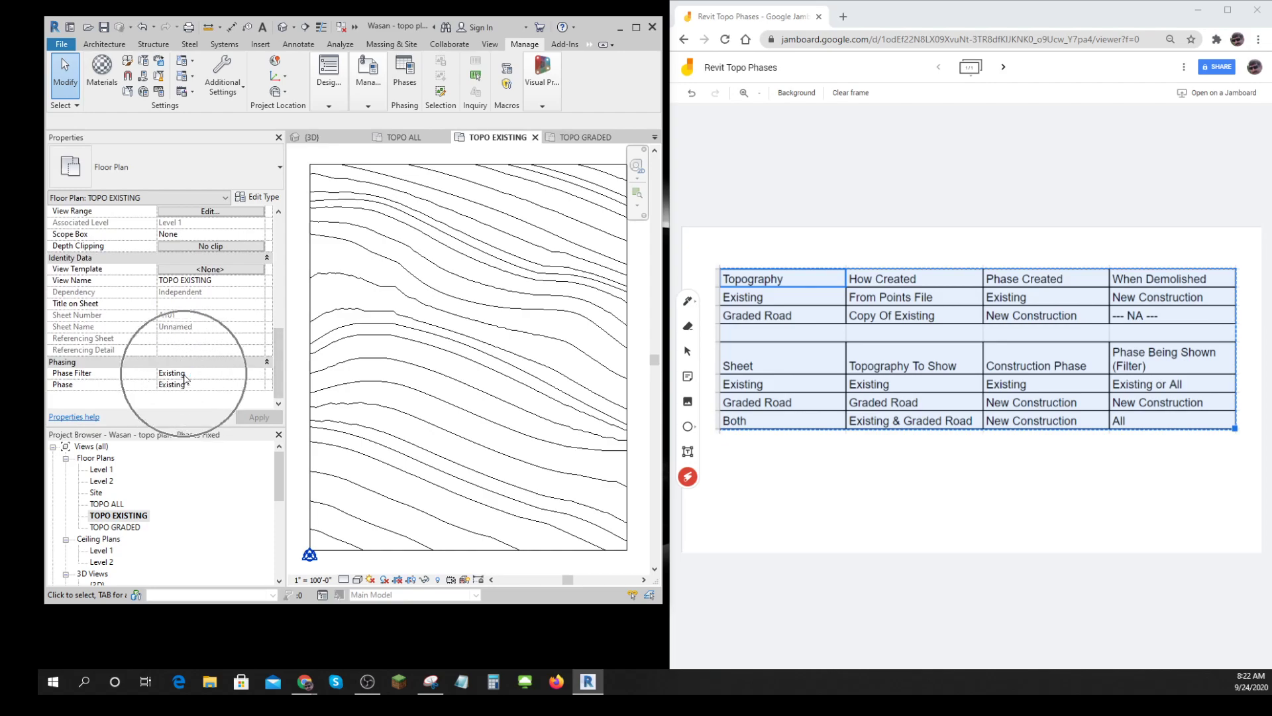
key(ctrl)
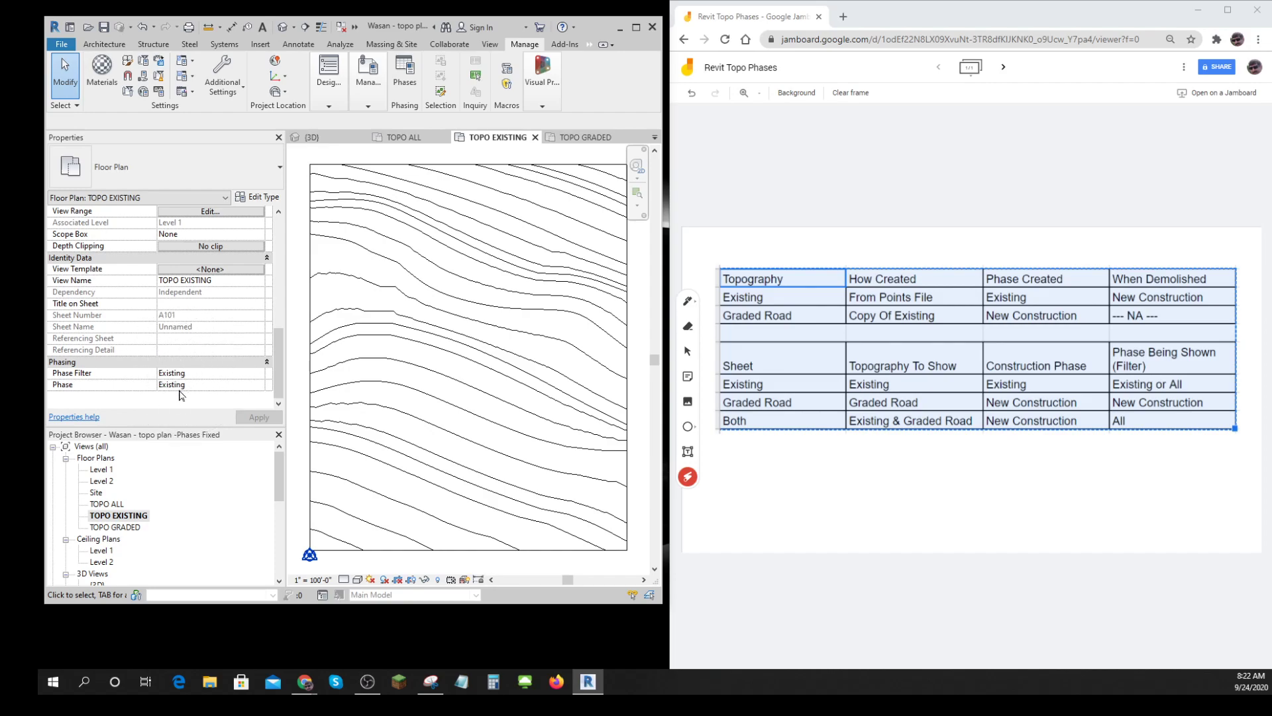
key(ctrl)
key(ctrl)
key(ctrl)
key(ctrl)
click(107, 517)
key(ctrl)
key(ctrl)
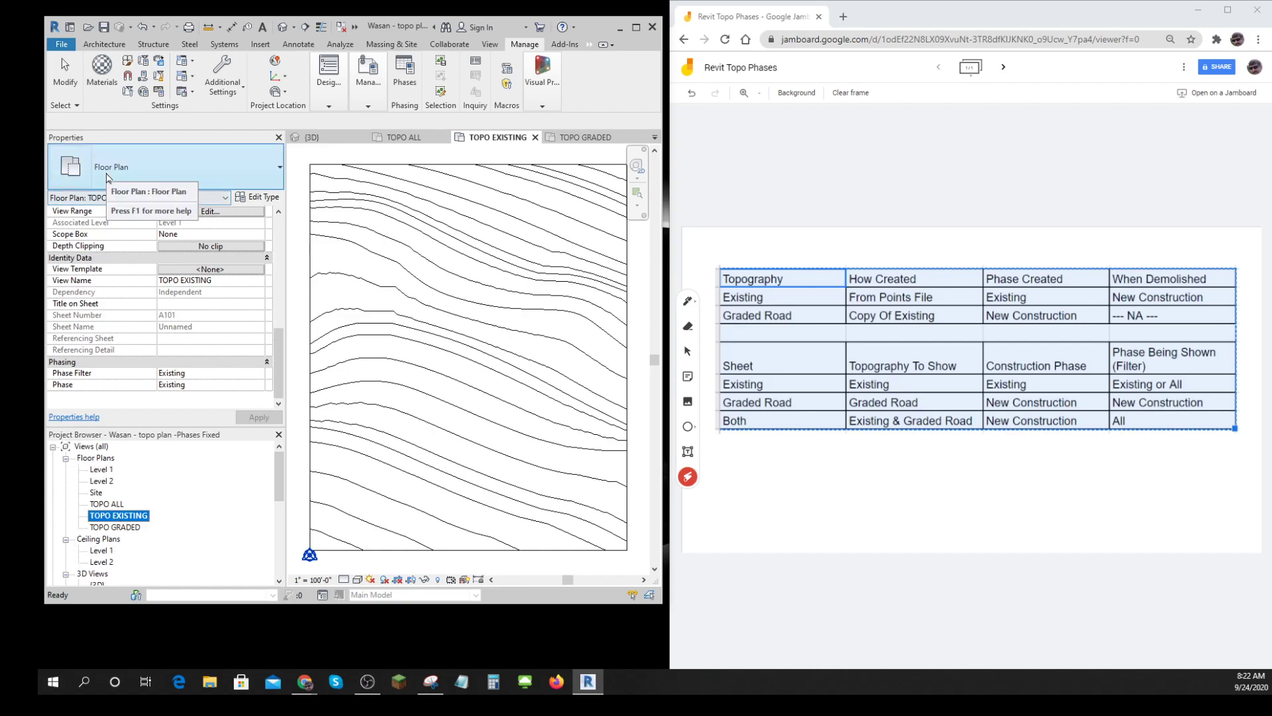
key(ctrl)
key(ctrl)
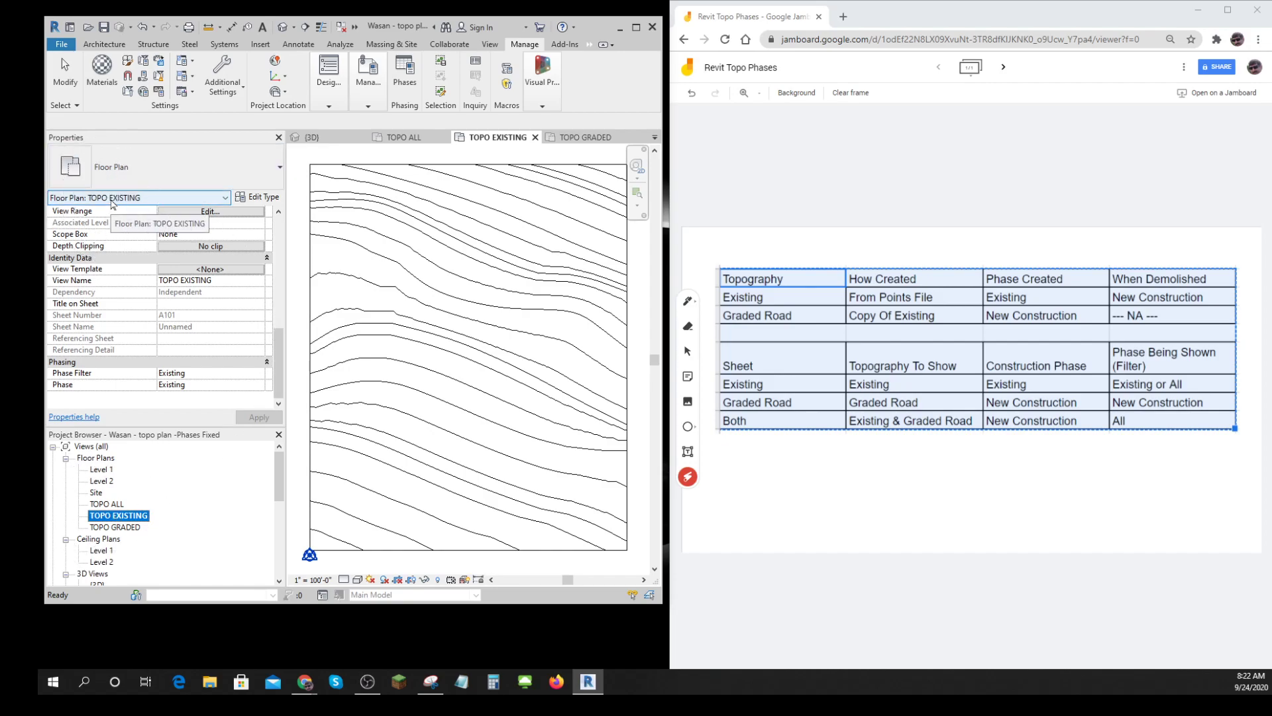
key(ctrl)
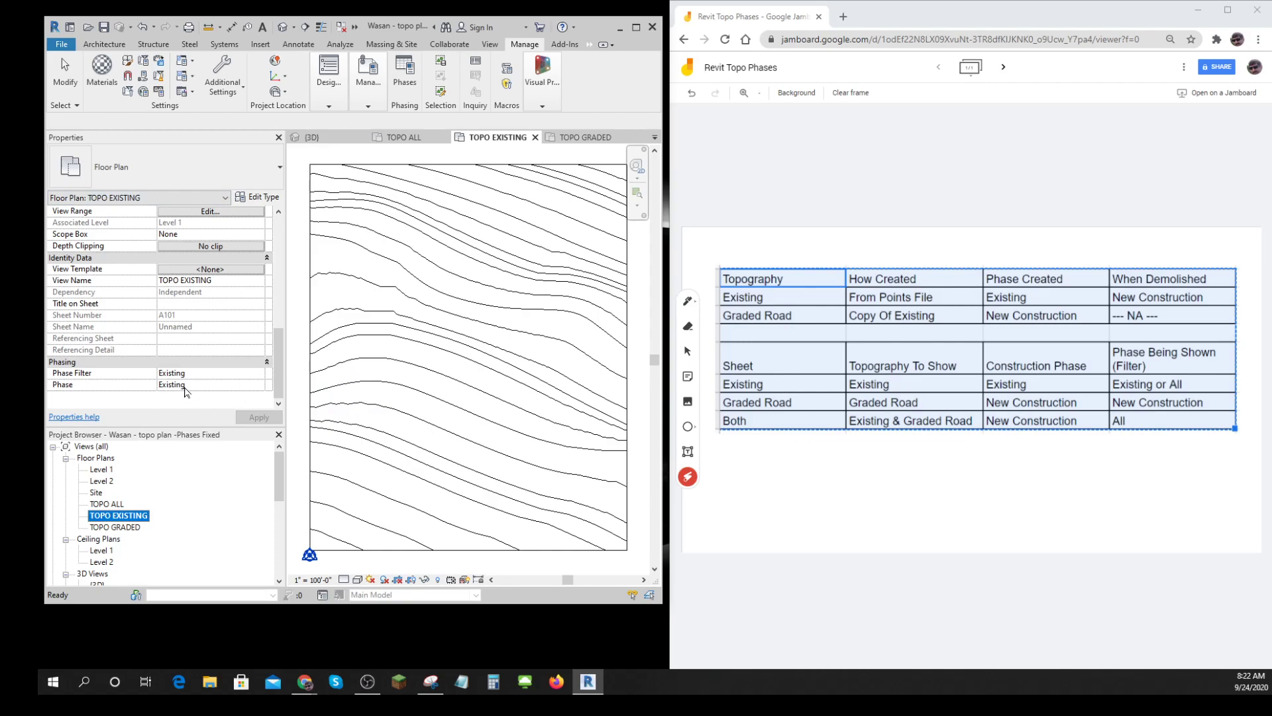
key(ctrl)
key(ctrl)
key(ctrl)
key(ctrl)
key(ctrl)
key(ctrl)
key(ctrl)
- Set the Phase Filter of the TOPO EXISTING floor plan to Show All and apply it
click(177, 373)
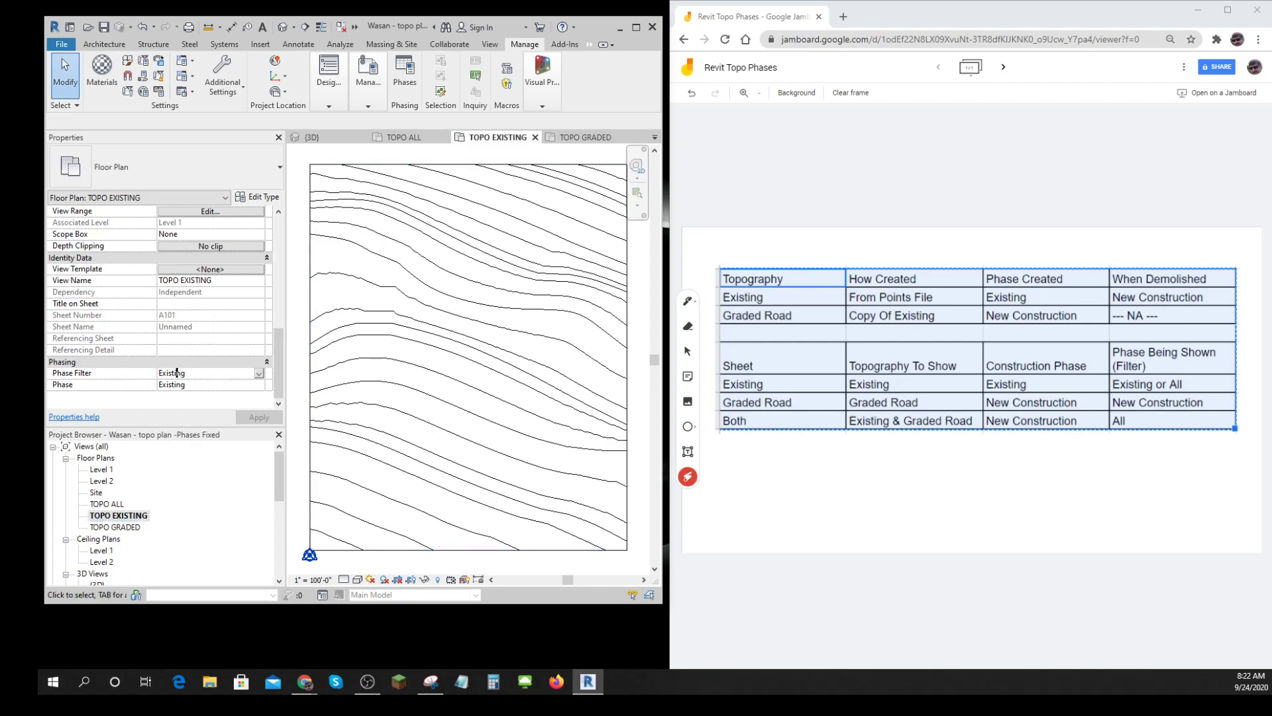
click(260, 374)
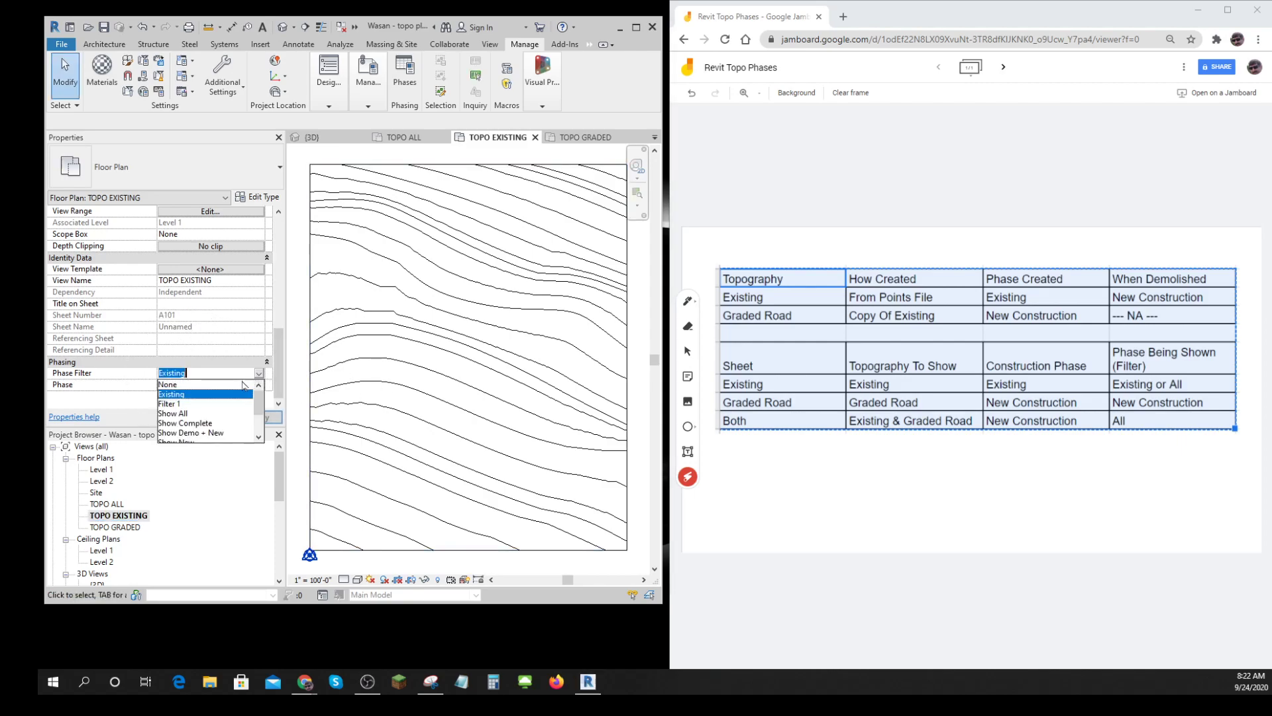
click(191, 416)
click(258, 415)
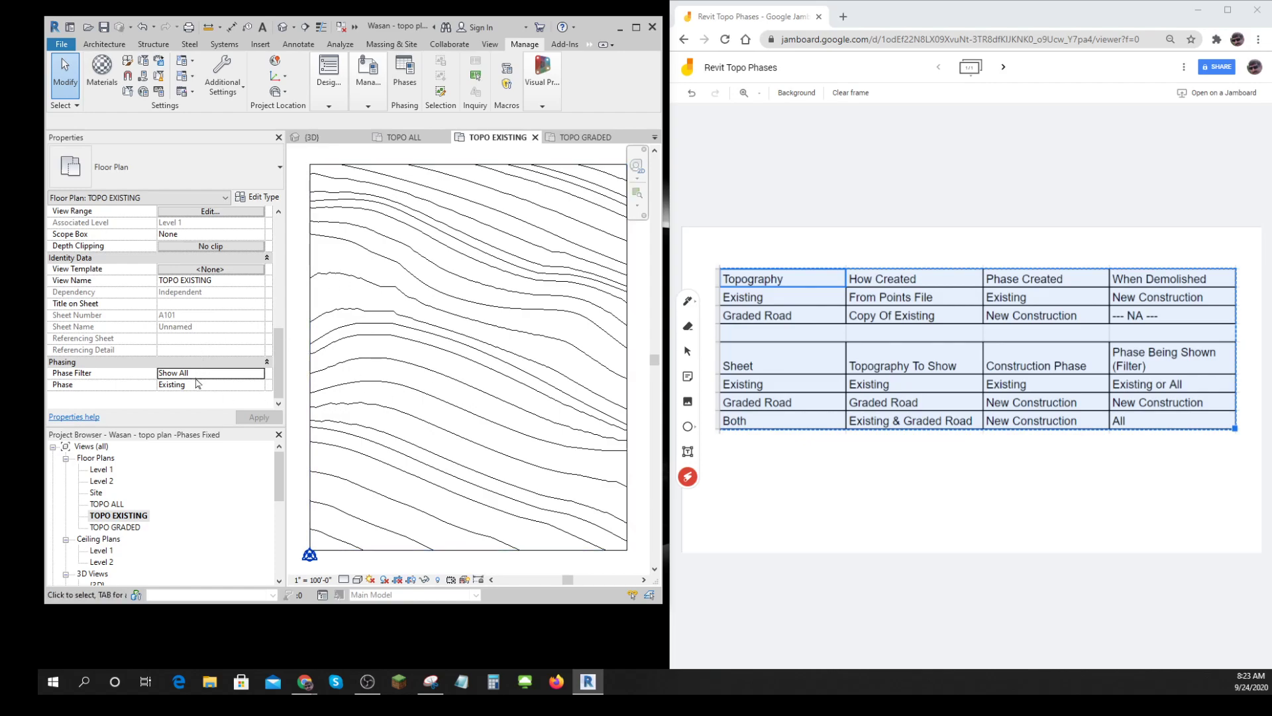
click(122, 202)
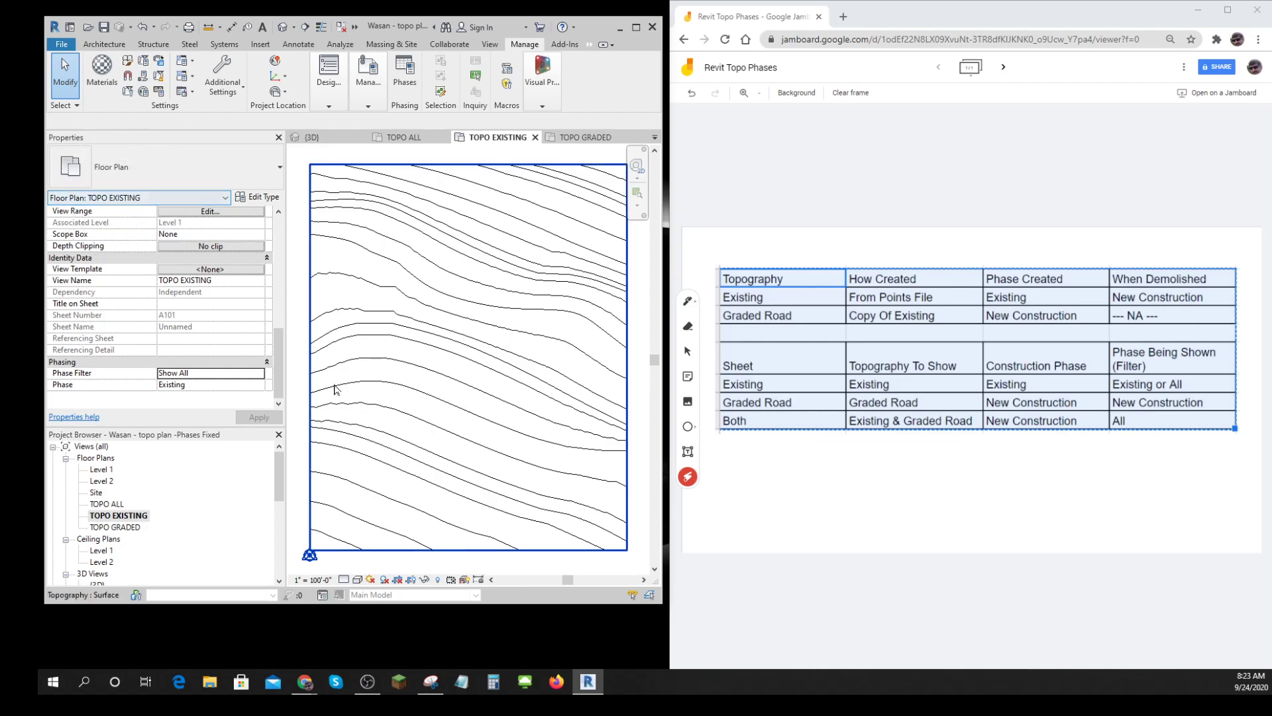
- With the laser in the Jamboard table, circle the Existing sheet's construction phase and point out its phase filter
mouse_move(725, 389)
mouse_down()
mouse_move(785, 385)
mouse_move(722, 375)
mouse_move(774, 389)
mouse_move(712, 385)
mouse_move(768, 373)
mouse_move(716, 391)
mouse_move(905, 388)
mouse_move(841, 378)
mouse_move(895, 394)
mouse_move(850, 375)
mouse_move(906, 383)
mouse_move(840, 379)
mouse_move(918, 381)
mouse_move(855, 372)
mouse_move(990, 393)
mouse_move(1023, 376)
mouse_move(990, 394)
mouse_move(1001, 373)
mouse_move(1022, 389)
mouse_move(974, 382)
mouse_move(1027, 380)
mouse_move(1007, 396)
mouse_up()
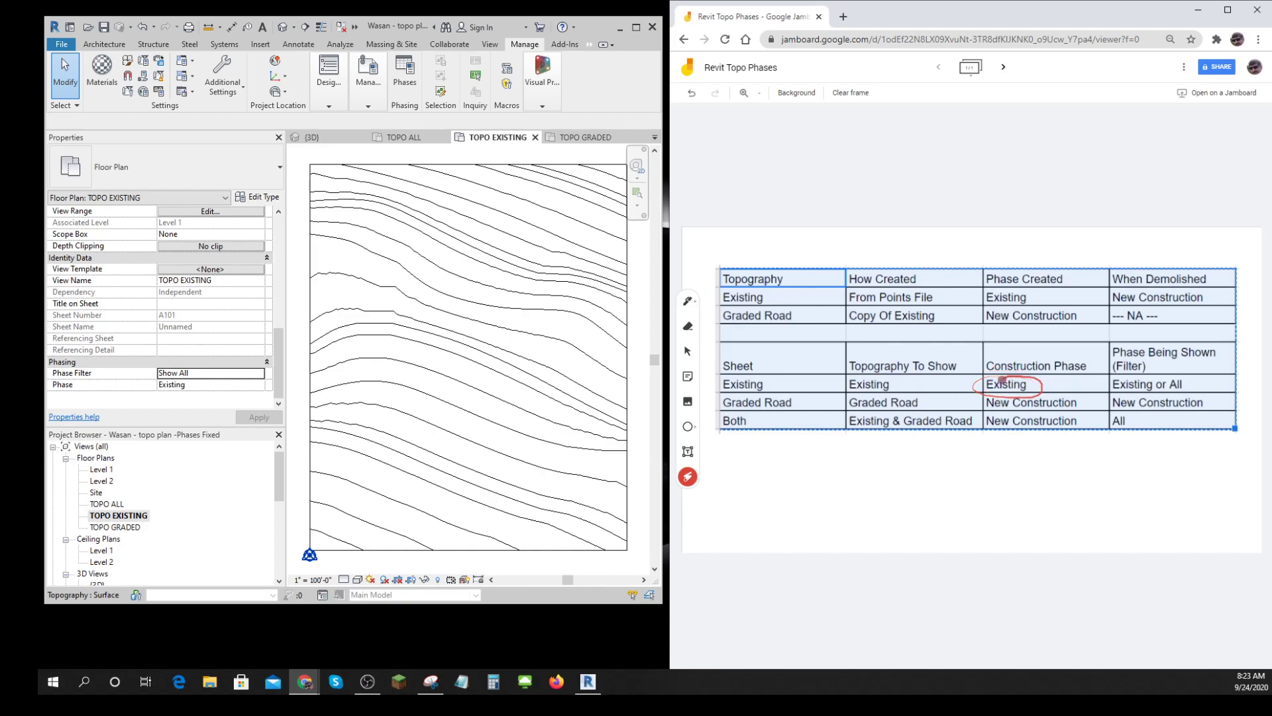
mouse_move(1191, 396)
mouse_down()
mouse_move(1186, 379)
mouse_move(1117, 386)
mouse_move(1176, 372)
mouse_up()
click(485, 447)
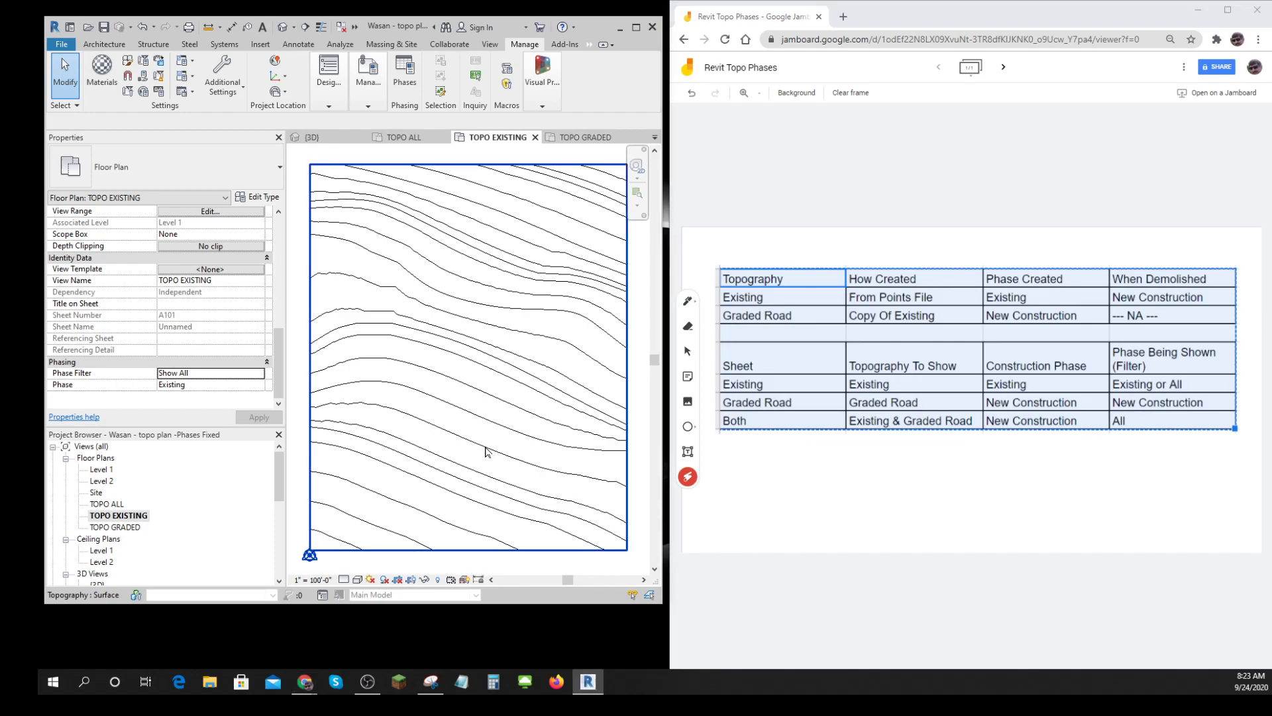
- Select the existing topography surface and examine its Phase Created and Phase Demolished properties
click(486, 450)
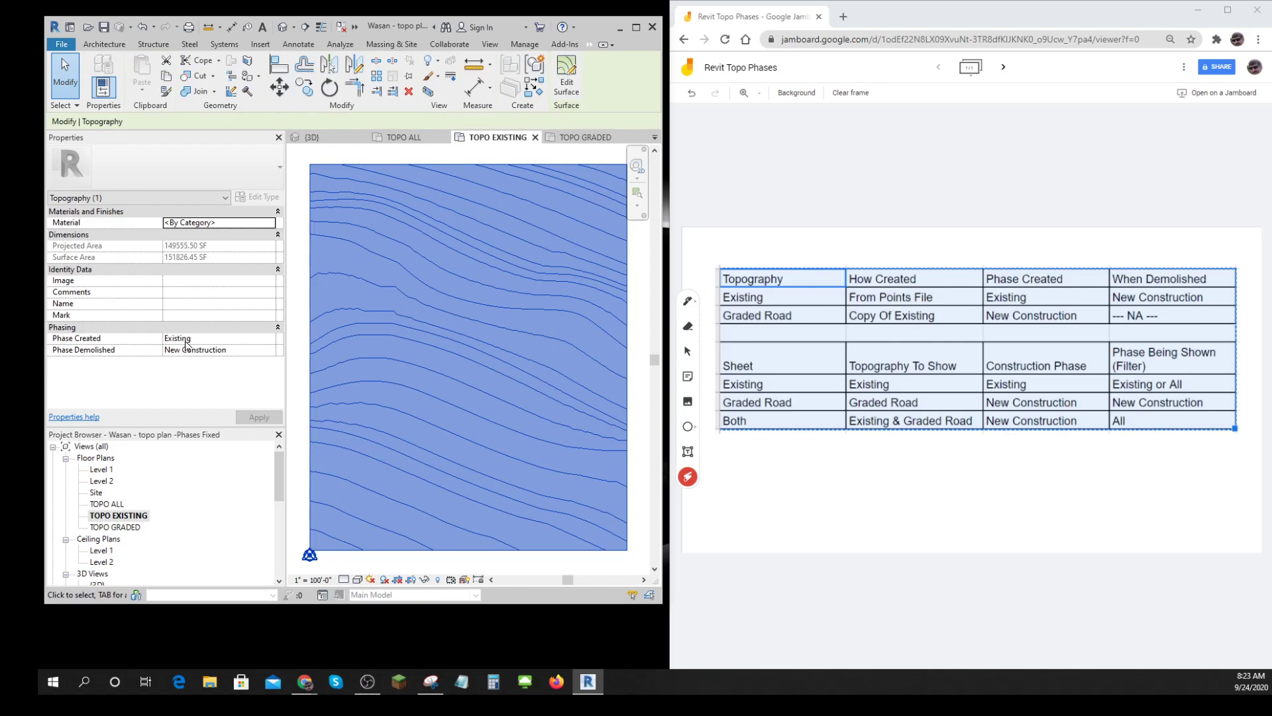
key(ctrl)
key(ctrl)
key(ctrl)
key(ctrl)
key(ctrl)
key(ctrl)
- Name the selected topography surface Existing
click(169, 304)
text(Existing)
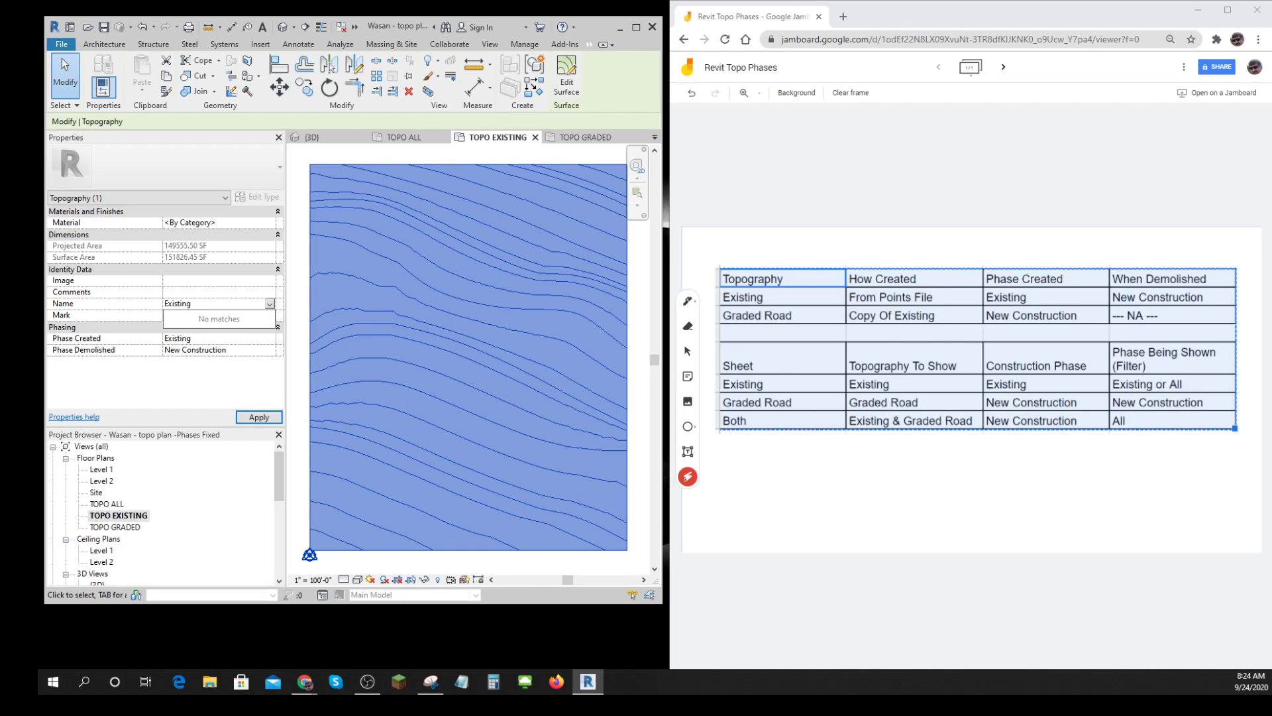
key(Return)
click(227, 292)
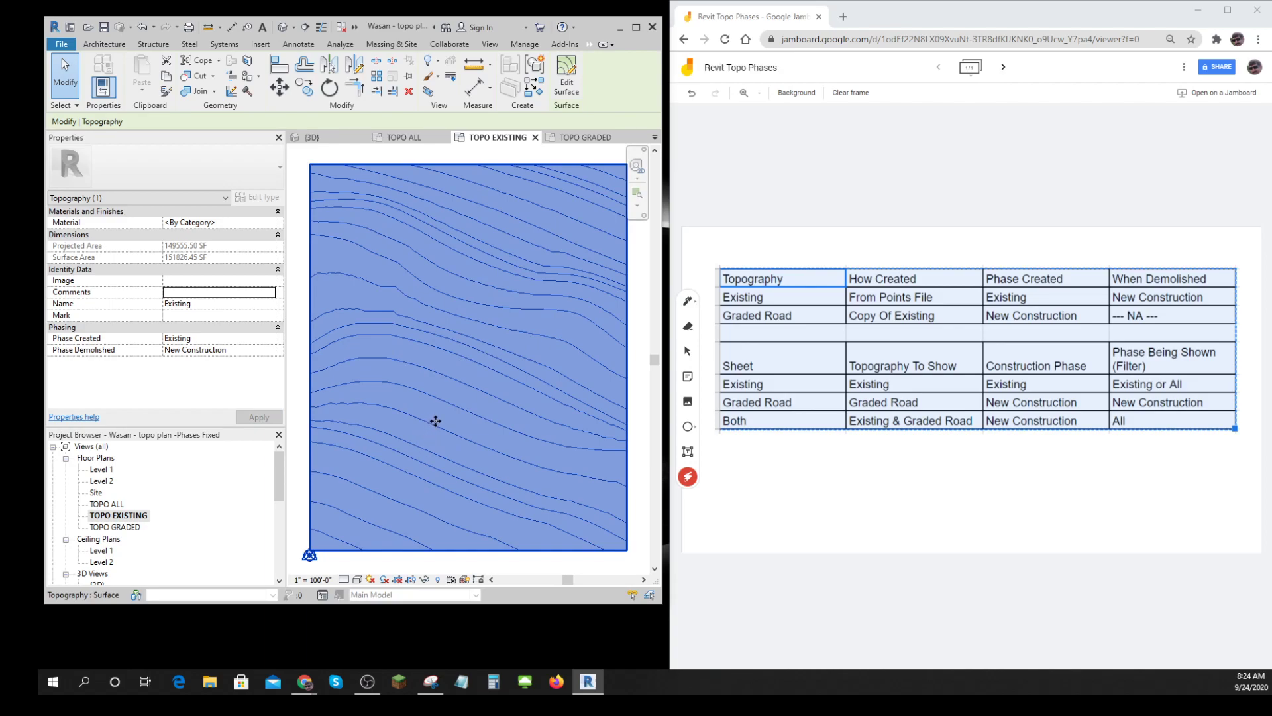
- Deselect the topography and mark the Topography heading and the Existing sheet entry in the Jamboard table with the laser
click(298, 397)
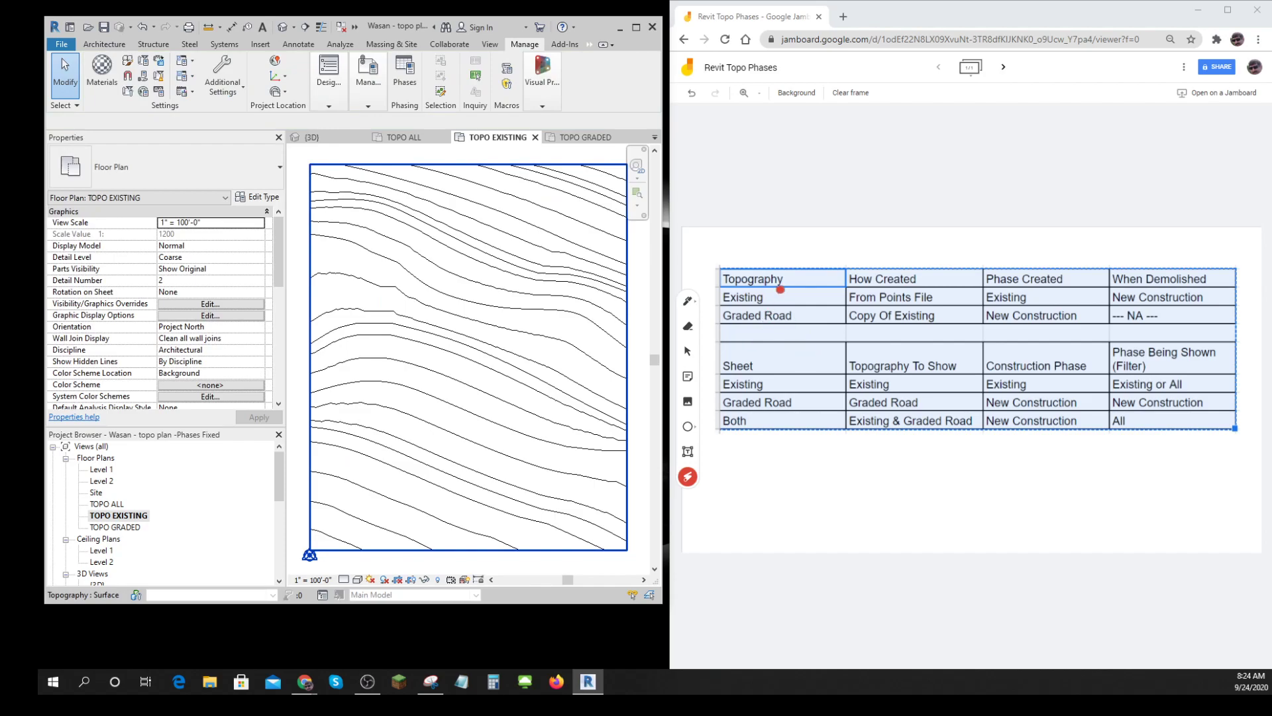
mouse_move(770, 289)
mouse_down()
mouse_move(721, 292)
mouse_move(776, 310)
mouse_move(757, 286)
mouse_move(722, 290)
mouse_move(763, 302)
mouse_move(742, 283)
mouse_up()
mouse_move(735, 369)
mouse_down()
mouse_move(723, 390)
mouse_move(765, 388)
mouse_move(721, 368)
mouse_move(762, 389)
mouse_move(726, 375)
mouse_move(730, 389)
mouse_move(767, 368)
mouse_move(755, 389)
mouse_up()
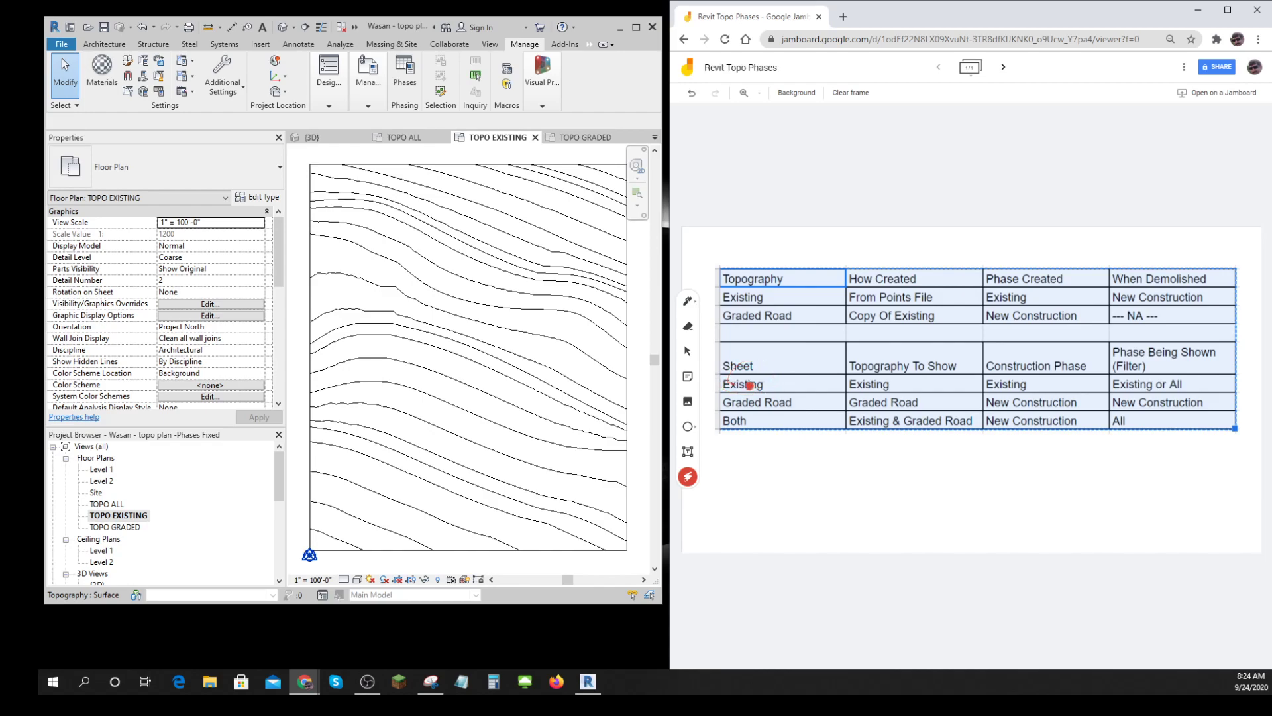
- Select the existing topography surface in TOPO EXISTING to review its name and phasing properties, and deselect it
click(463, 409)
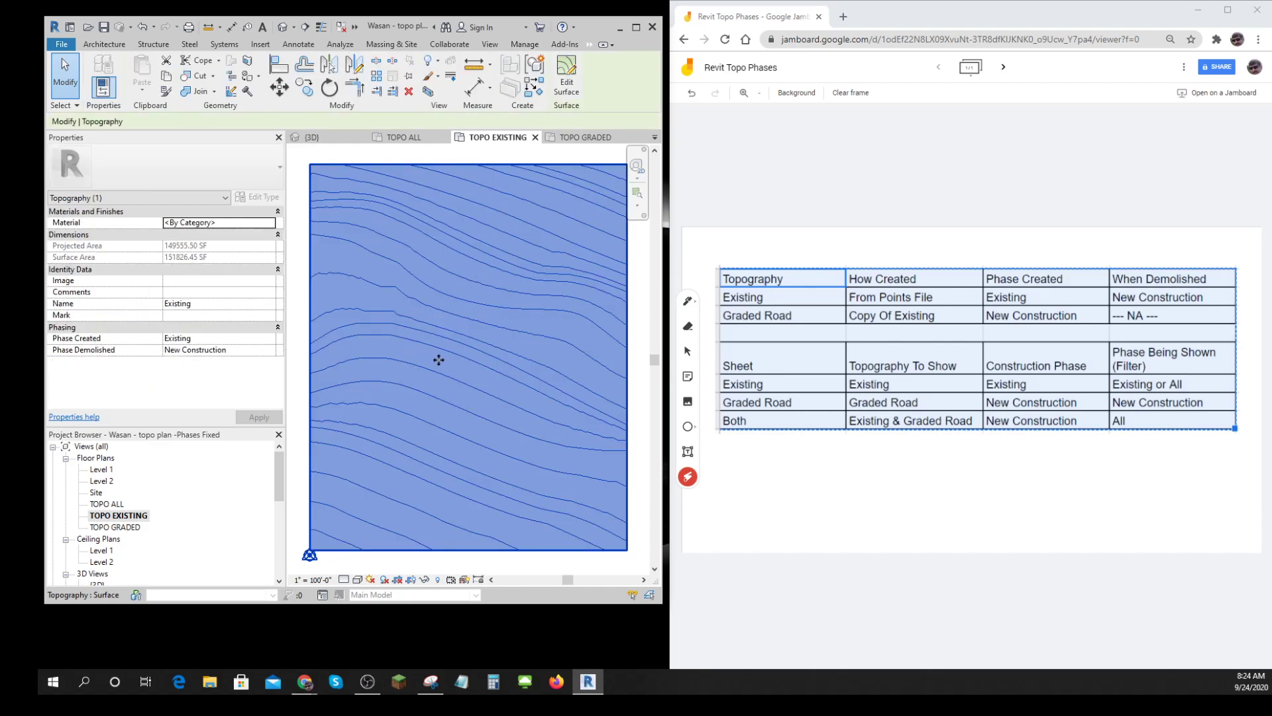
key(ctrl)
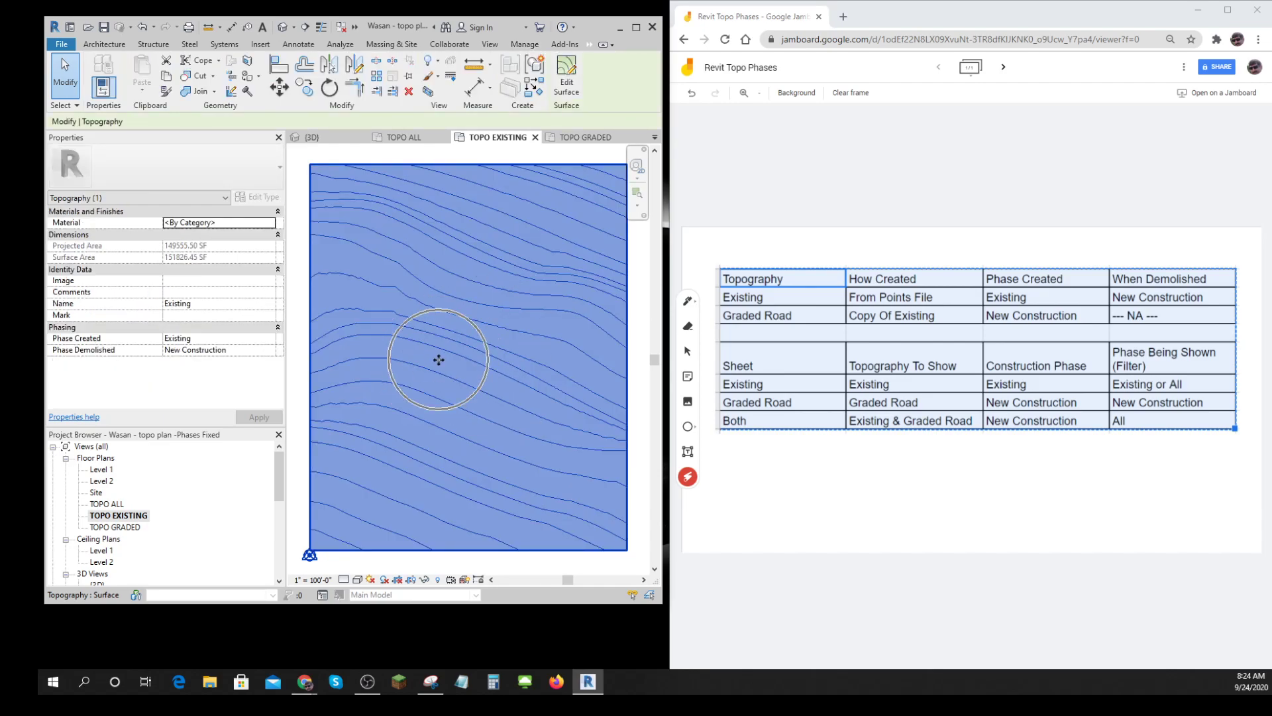
click(301, 385)
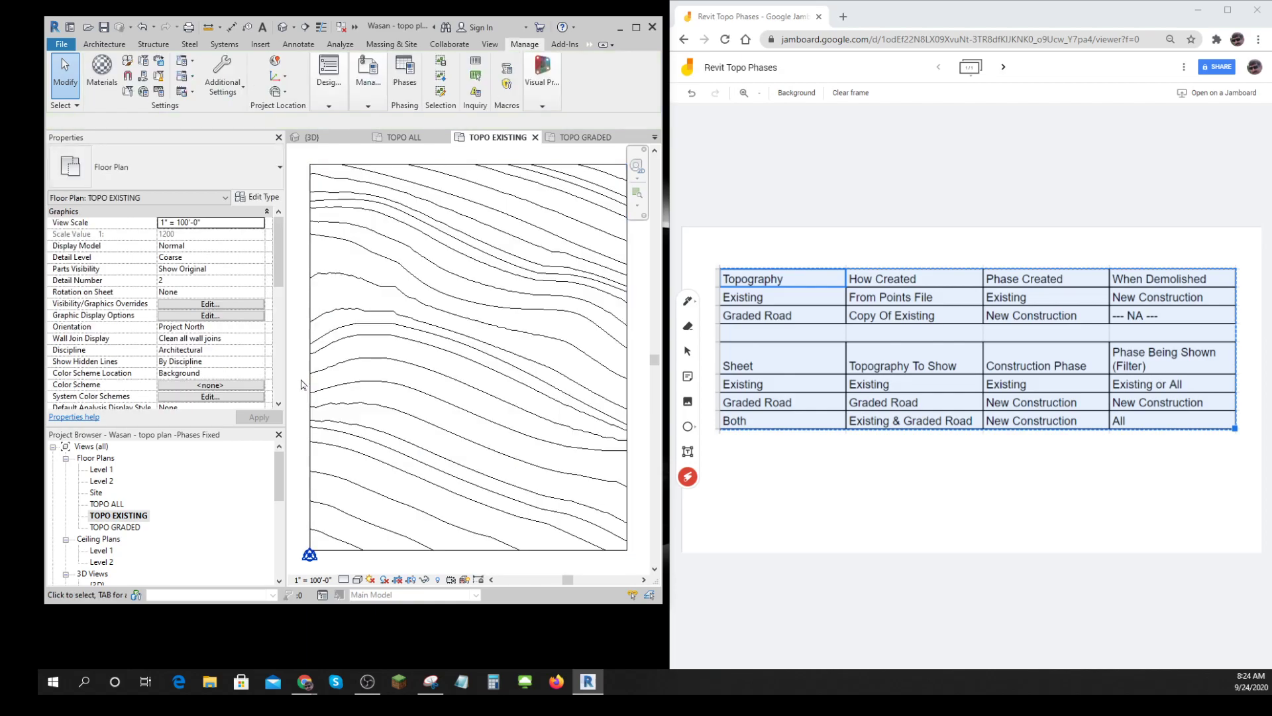
key(ctrl)
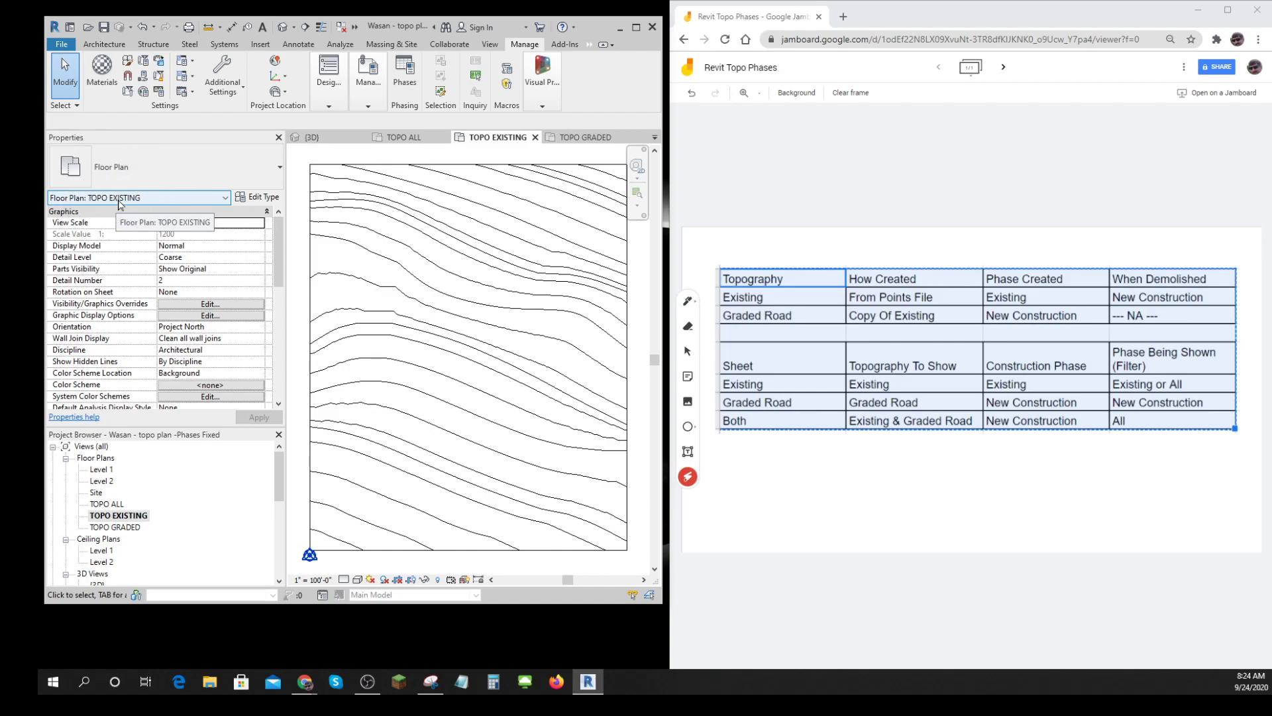
- Point out the Graded Road topography row and its Phase Created entry in the Jamboard table with the laser
mouse_move(724, 307)
mouse_down()
mouse_move(1203, 290)
mouse_move(729, 288)
mouse_move(765, 368)
mouse_move(736, 378)
mouse_move(800, 394)
mouse_move(1200, 388)
mouse_move(828, 375)
mouse_move(695, 389)
mouse_up()
click(790, 307)
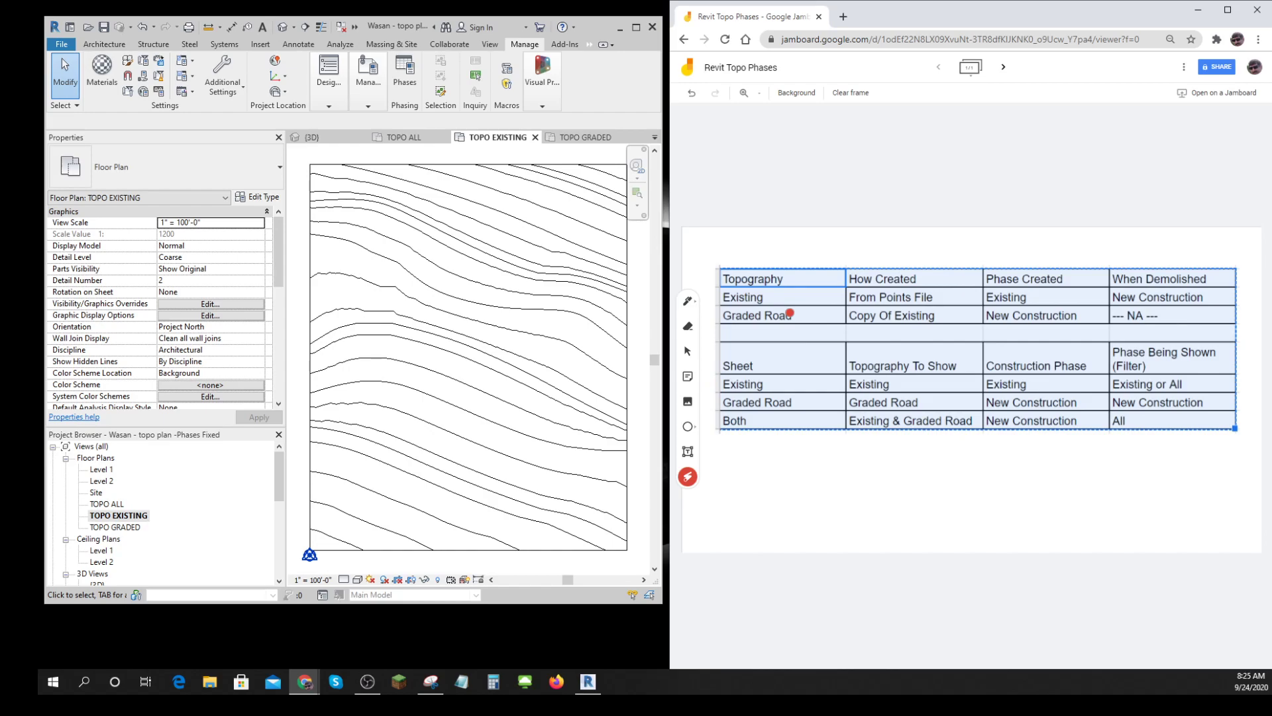
mouse_move(979, 310)
mouse_down()
mouse_move(1050, 295)
mouse_move(994, 291)
mouse_move(1054, 286)
mouse_up()
- Open the TOPO GRADED floor plan and point out the Graded Road sheet and its topography to show in the Jamboard table
double_click(126, 528)
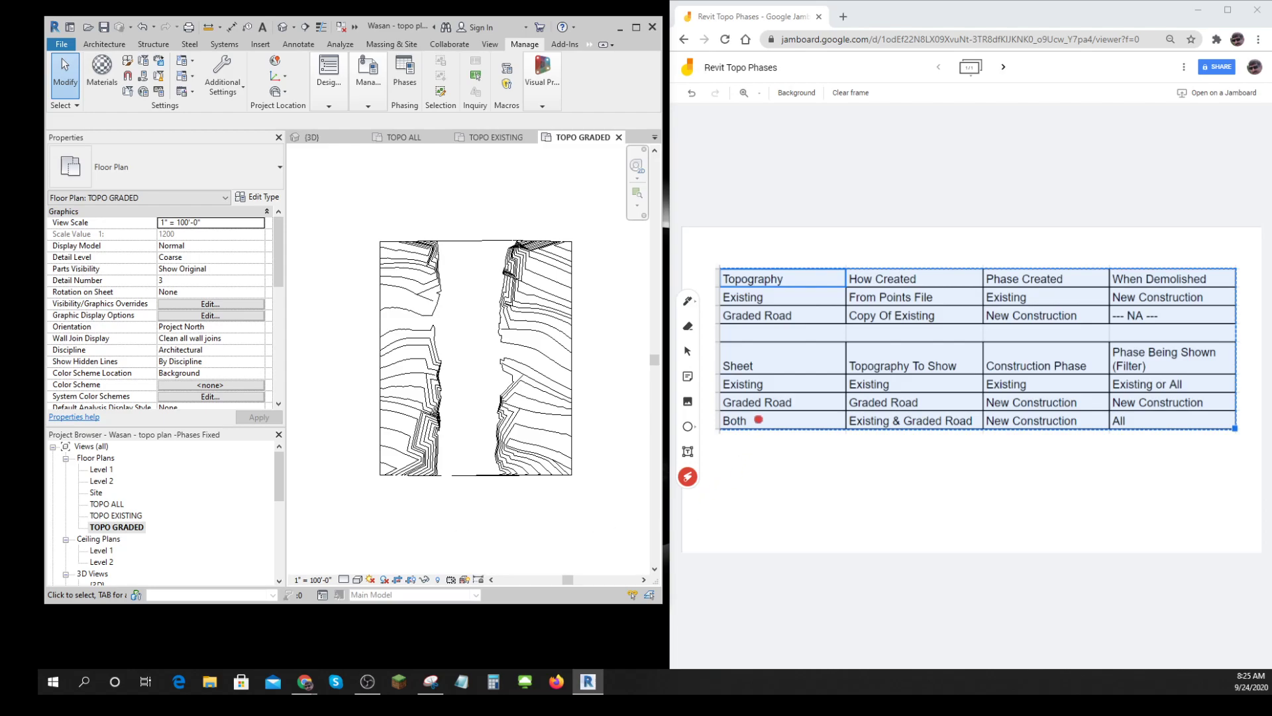
drag(724, 404, 866, 397)
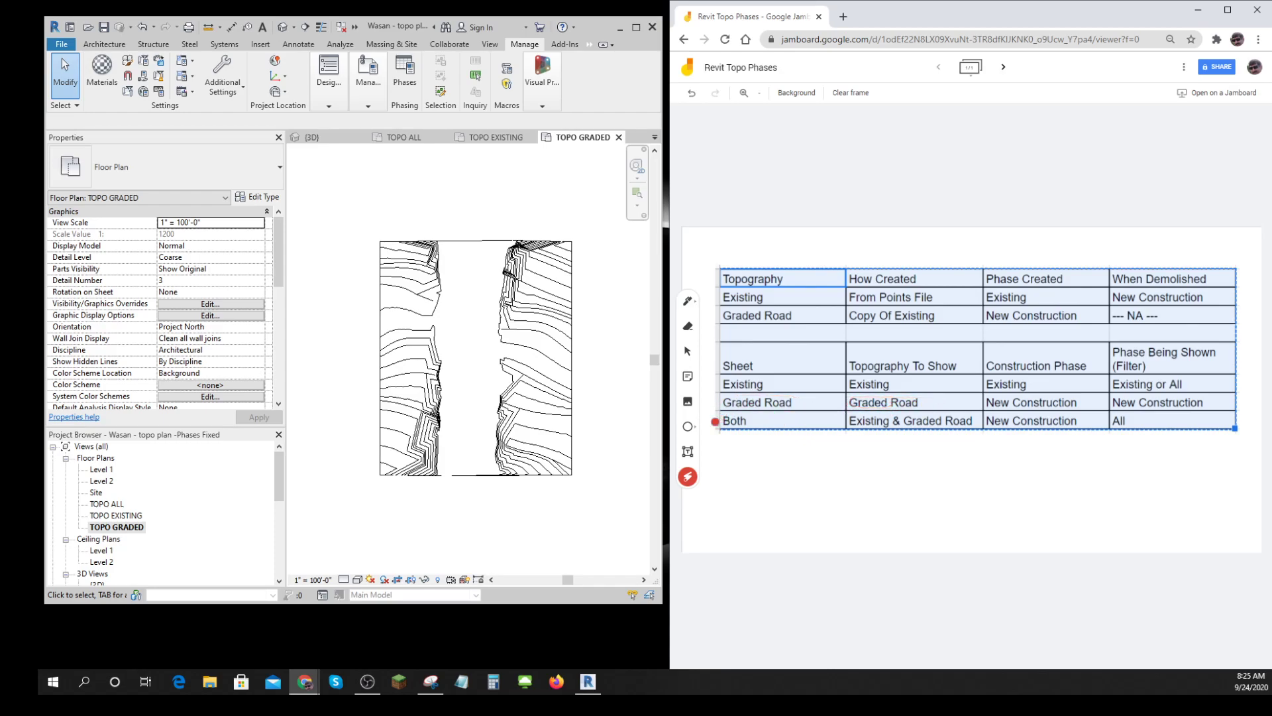
click(123, 198)
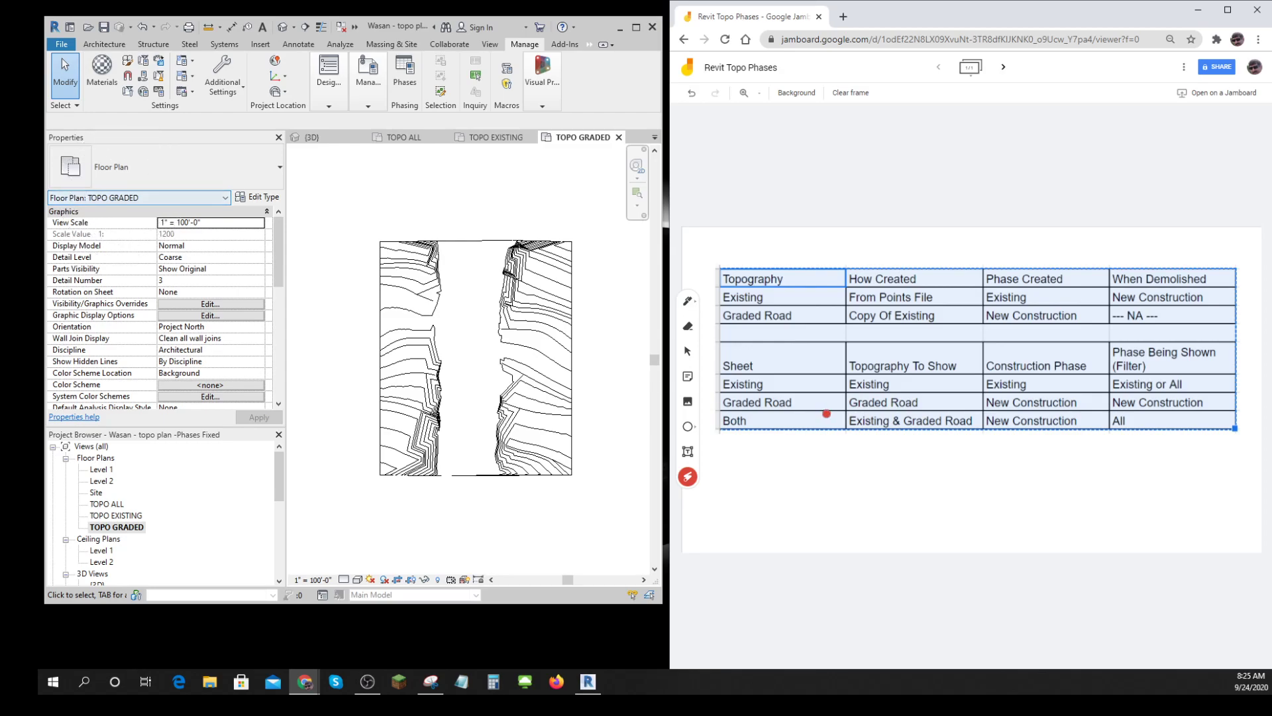
mouse_move(926, 399)
mouse_down()
mouse_move(875, 391)
mouse_move(851, 401)
mouse_move(921, 410)
mouse_move(909, 396)
mouse_move(856, 406)
mouse_move(909, 407)
mouse_move(866, 391)
mouse_move(845, 400)
mouse_move(915, 405)
mouse_move(850, 394)
mouse_up()
- Examine the Phase Filter and Phase of the TOPO GRADED floor plan against the Graded Road sheet's entries in the Jamboard table
scroll(288, 388, down, 5)
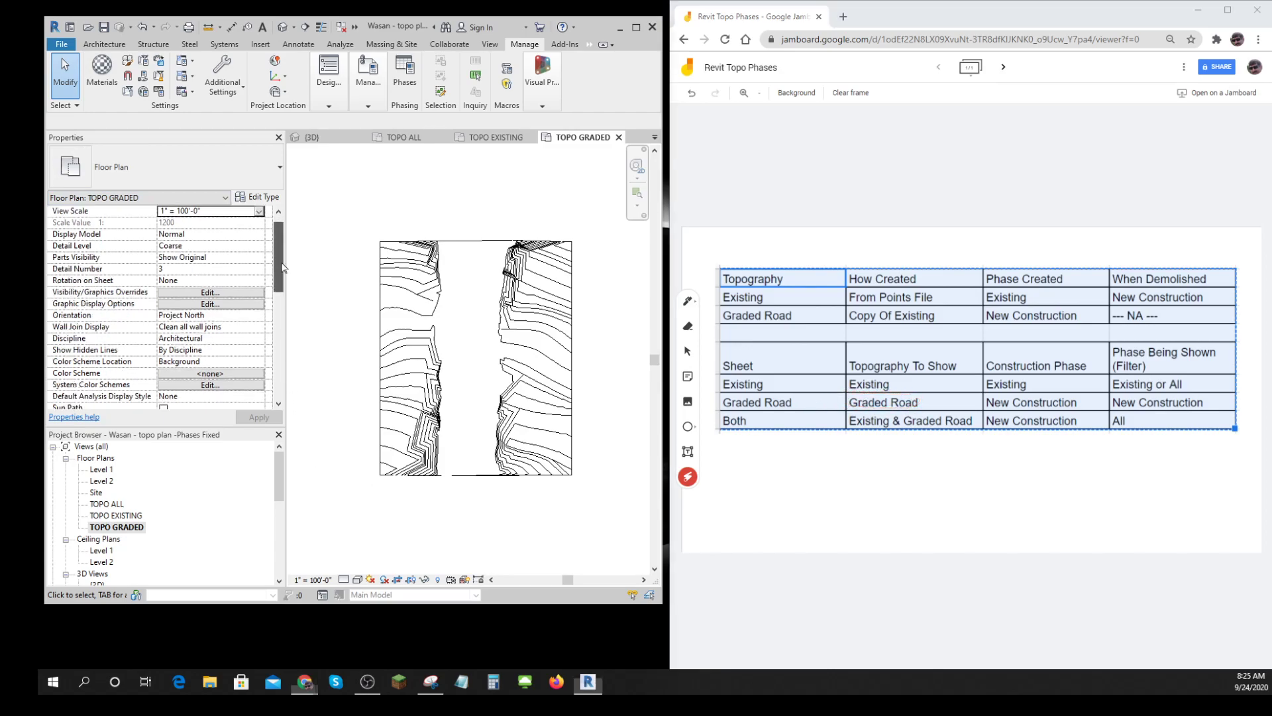
scroll(286, 373, down, 5)
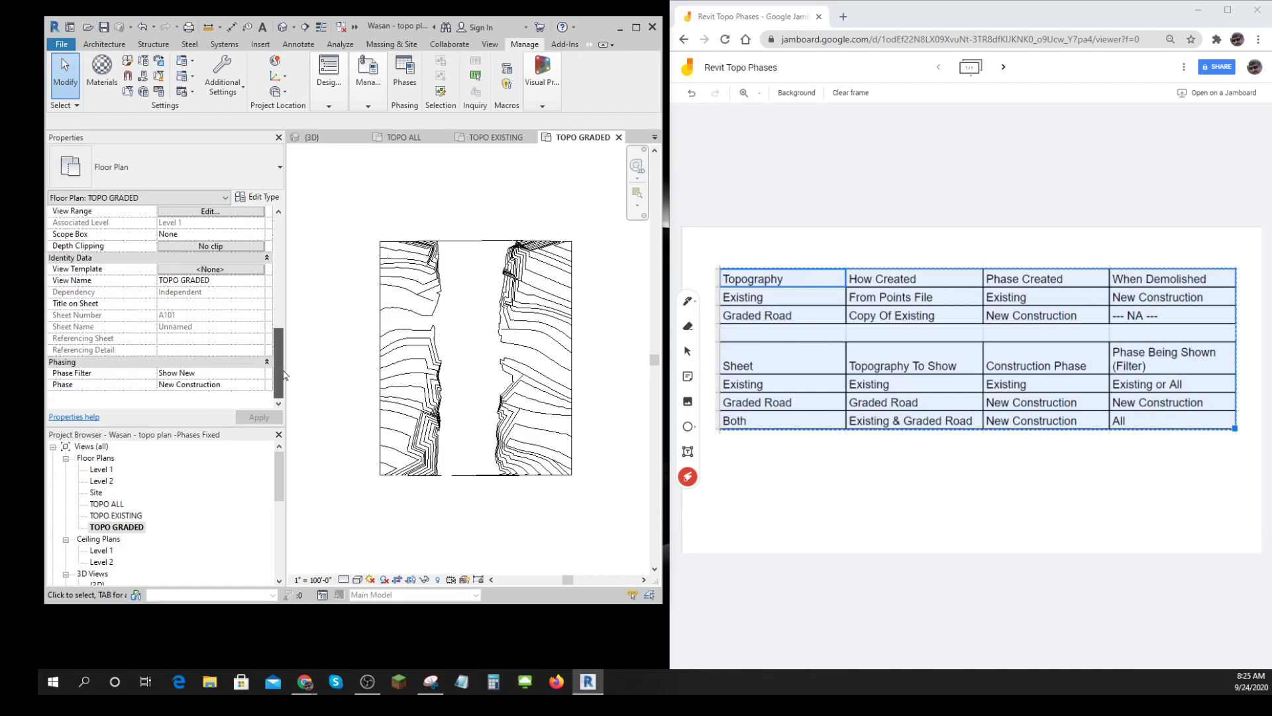
click(207, 384)
mouse_move(1046, 422)
mouse_down()
mouse_move(1080, 417)
mouse_move(977, 417)
mouse_move(993, 412)
mouse_up()
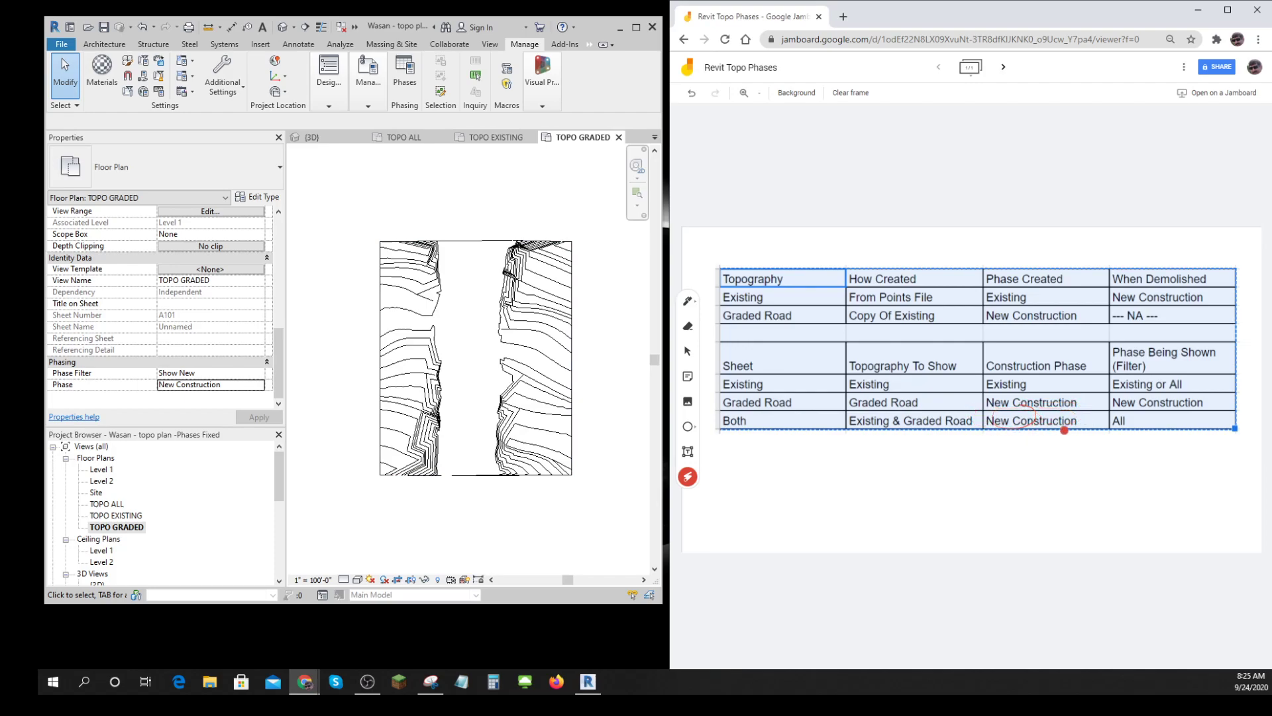
mouse_move(1082, 405)
mouse_down()
mouse_move(991, 405)
mouse_move(1060, 391)
mouse_move(1034, 415)
mouse_move(1016, 398)
mouse_up()
mouse_move(1106, 413)
mouse_down()
mouse_move(1212, 405)
mouse_move(1130, 393)
mouse_move(1119, 409)
mouse_move(1220, 407)
mouse_move(1143, 393)
mouse_move(1116, 401)
mouse_move(1196, 411)
mouse_move(1113, 397)
mouse_move(1133, 410)
mouse_move(1223, 404)
mouse_move(1125, 395)
mouse_move(1126, 414)
mouse_move(1212, 408)
mouse_move(1107, 396)
mouse_move(1190, 396)
mouse_move(1113, 397)
mouse_move(1186, 409)
mouse_move(1129, 400)
mouse_up()
- Select the graded road topography surface and compare its Phase Created and Phase Demolished properties with the Jamboard table, and deselect it
mouse_move(749, 411)
mouse_down()
mouse_move(795, 406)
mouse_move(742, 404)
mouse_up()
mouse_move(1058, 315)
mouse_down()
mouse_move(1024, 307)
mouse_move(989, 319)
mouse_move(1080, 326)
mouse_move(1015, 306)
mouse_move(994, 326)
mouse_move(1080, 311)
mouse_move(991, 324)
mouse_move(1078, 330)
mouse_move(1012, 313)
mouse_up()
click(468, 541)
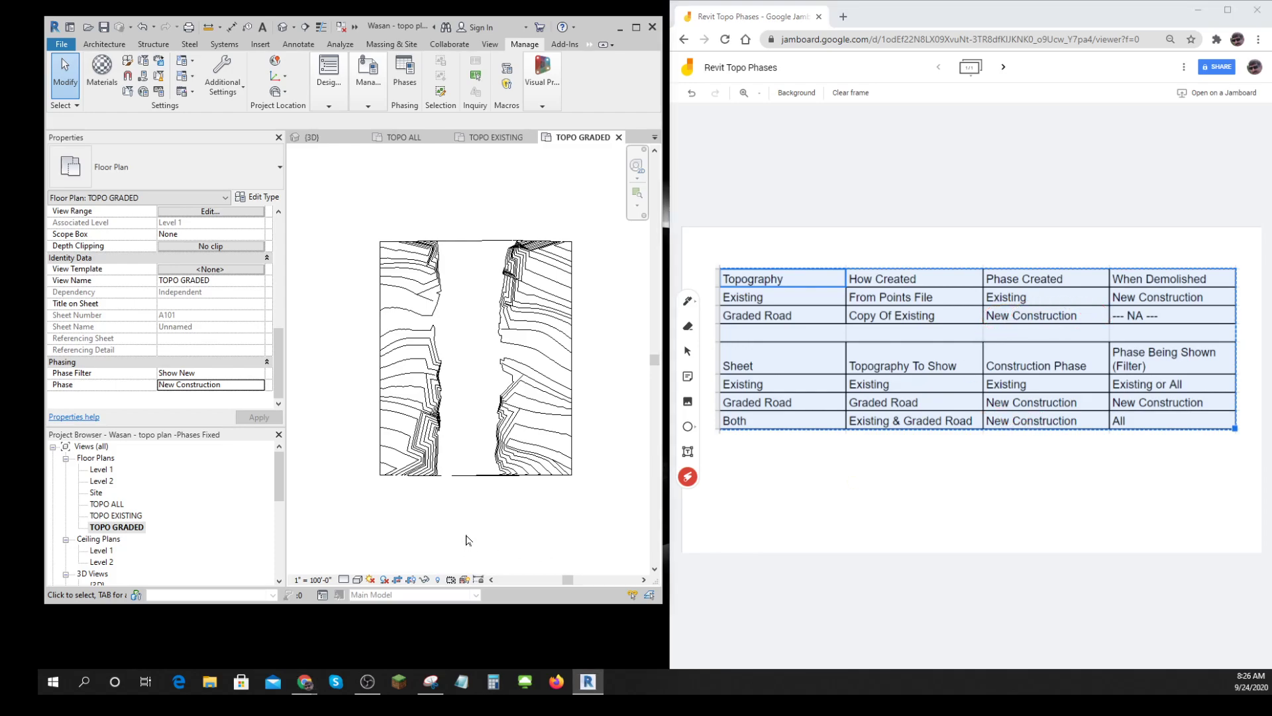
click(453, 474)
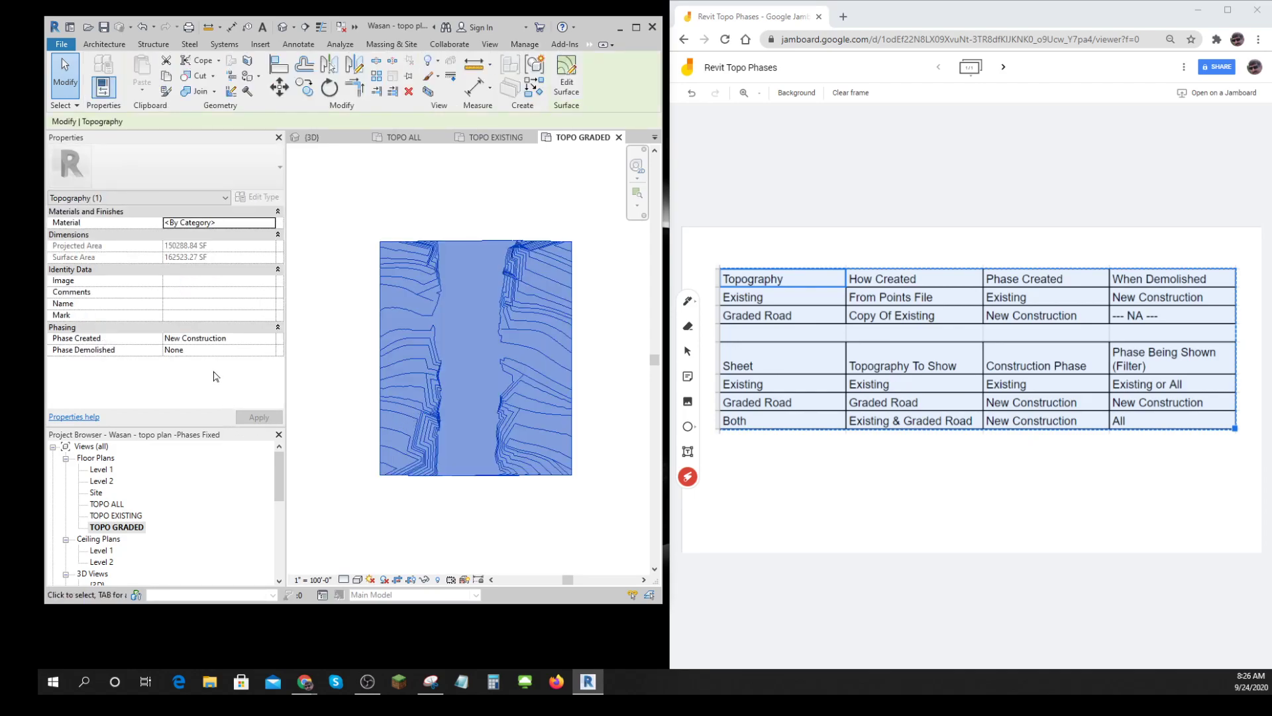
click(207, 339)
mouse_move(848, 329)
mouse_down()
mouse_move(951, 331)
mouse_move(901, 308)
mouse_move(843, 317)
mouse_move(931, 331)
mouse_move(941, 306)
mouse_move(843, 315)
mouse_move(923, 332)
mouse_move(911, 310)
mouse_move(868, 333)
mouse_move(974, 322)
mouse_move(1046, 332)
mouse_move(1087, 314)
mouse_move(977, 310)
mouse_move(1035, 324)
mouse_move(1084, 317)
mouse_move(984, 311)
mouse_move(1027, 328)
mouse_move(1047, 308)
mouse_move(1186, 319)
mouse_move(1159, 307)
mouse_up()
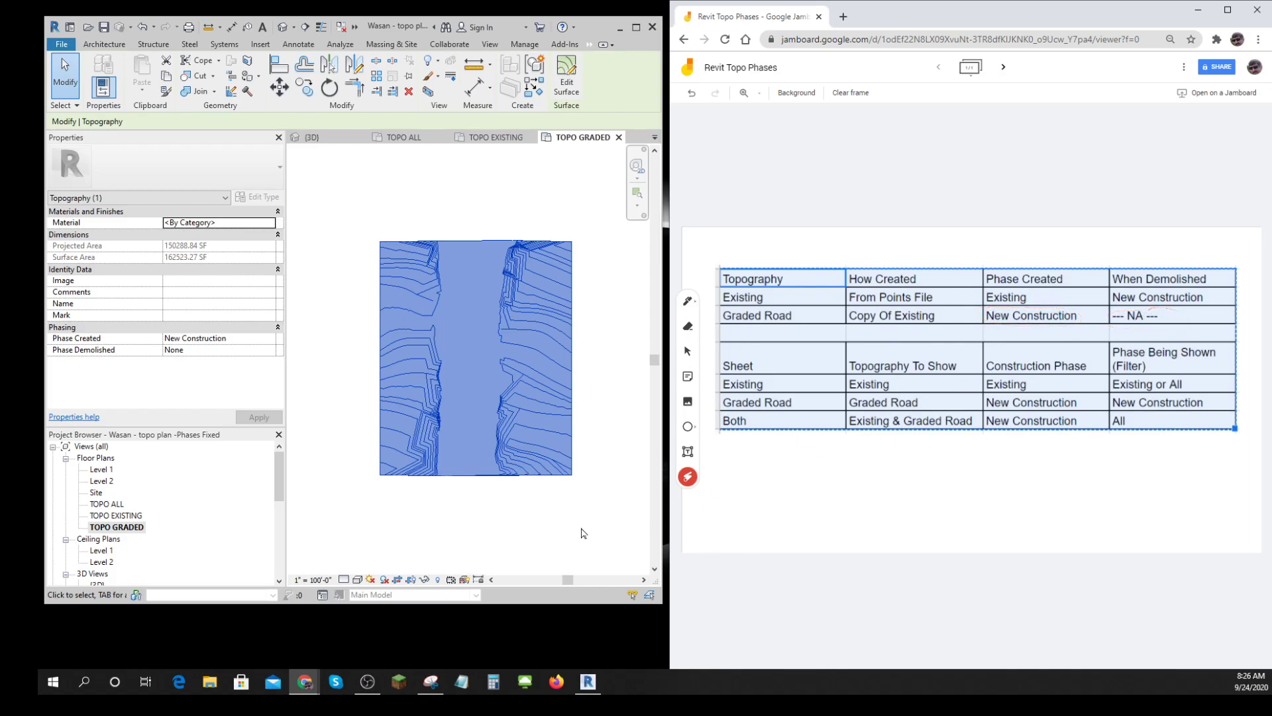
click(527, 538)
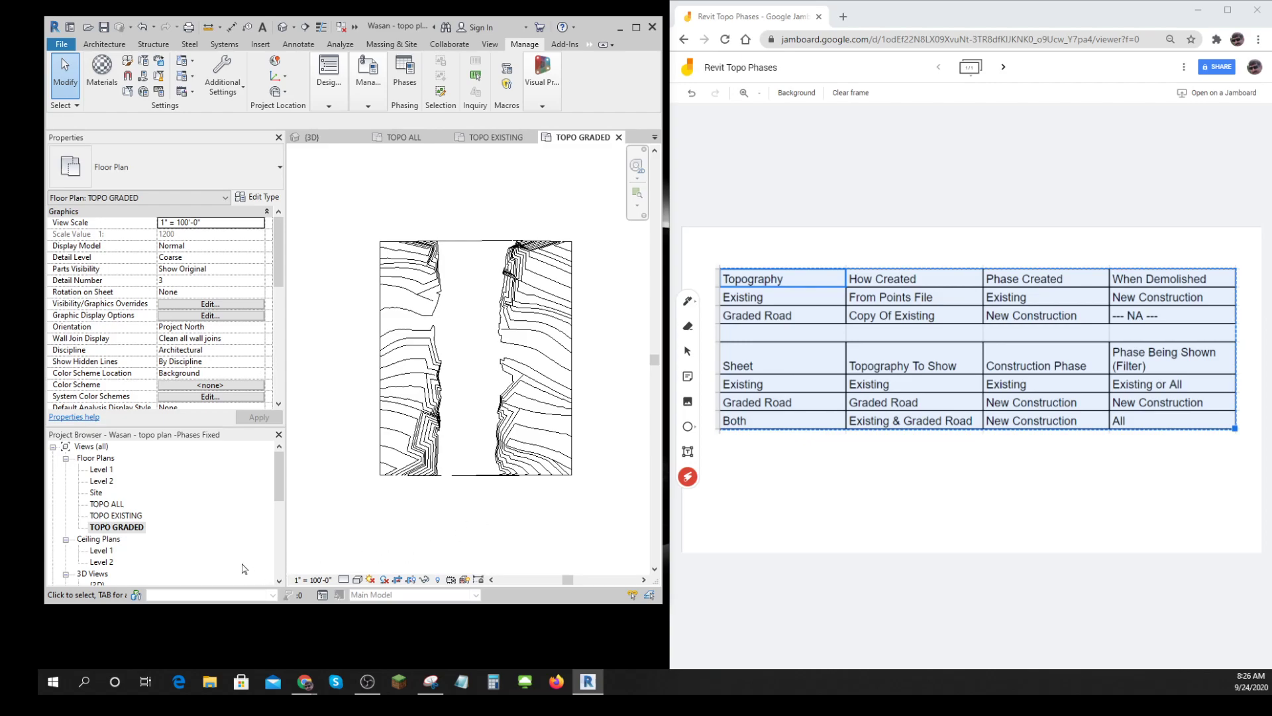
- Open the TOPO ALL floor plan and mark the Both sheet row, through to its phase filter, in the Jamboard table with the laser
double_click(108, 504)
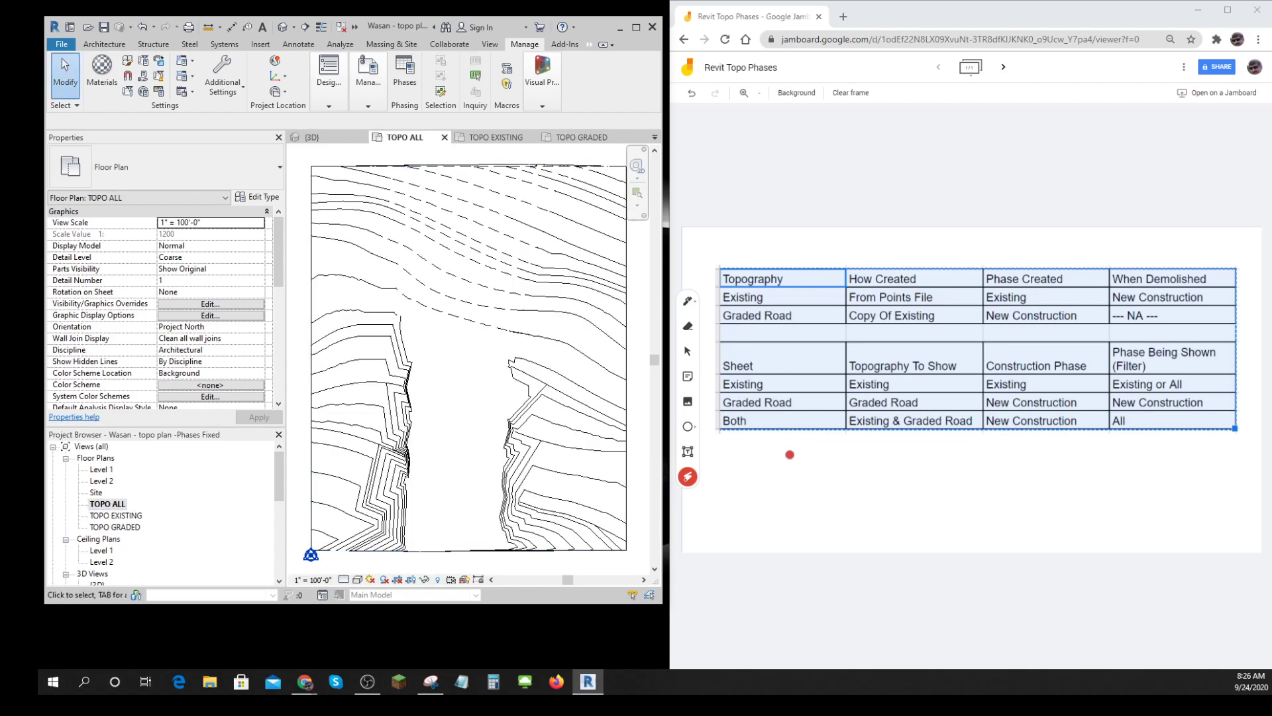
key(ctrl)
mouse_move(758, 420)
mouse_down()
mouse_move(714, 416)
mouse_move(755, 427)
mouse_move(736, 434)
mouse_move(735, 411)
mouse_up()
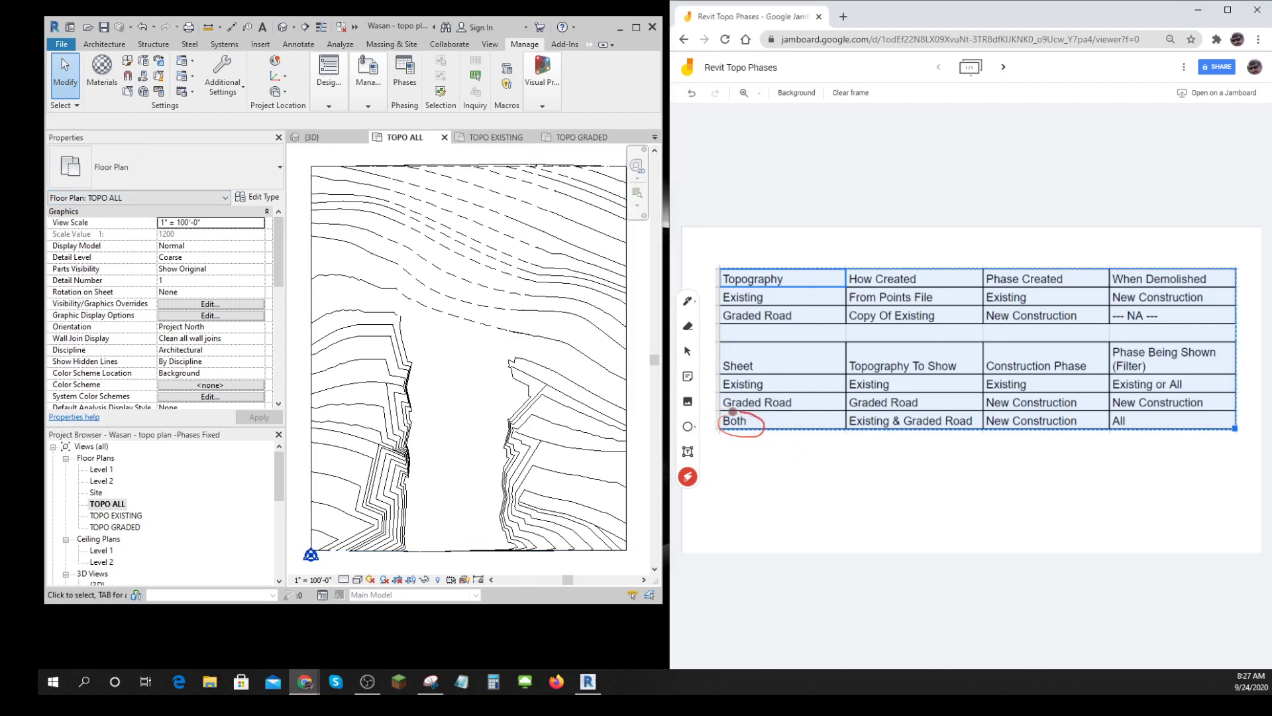
mouse_move(857, 436)
mouse_down()
mouse_move(954, 437)
mouse_move(940, 412)
mouse_move(834, 432)
mouse_move(968, 434)
mouse_move(901, 411)
mouse_move(1098, 426)
mouse_move(985, 416)
mouse_move(994, 436)
mouse_move(1061, 437)
mouse_move(1092, 421)
mouse_move(1011, 411)
mouse_move(981, 430)
mouse_move(1137, 423)
mouse_move(1103, 424)
mouse_move(1112, 414)
mouse_up()
- Examine the Phase and Phase Filter properties of the TOPO ALL floor plan
drag(278, 271, 278, 404)
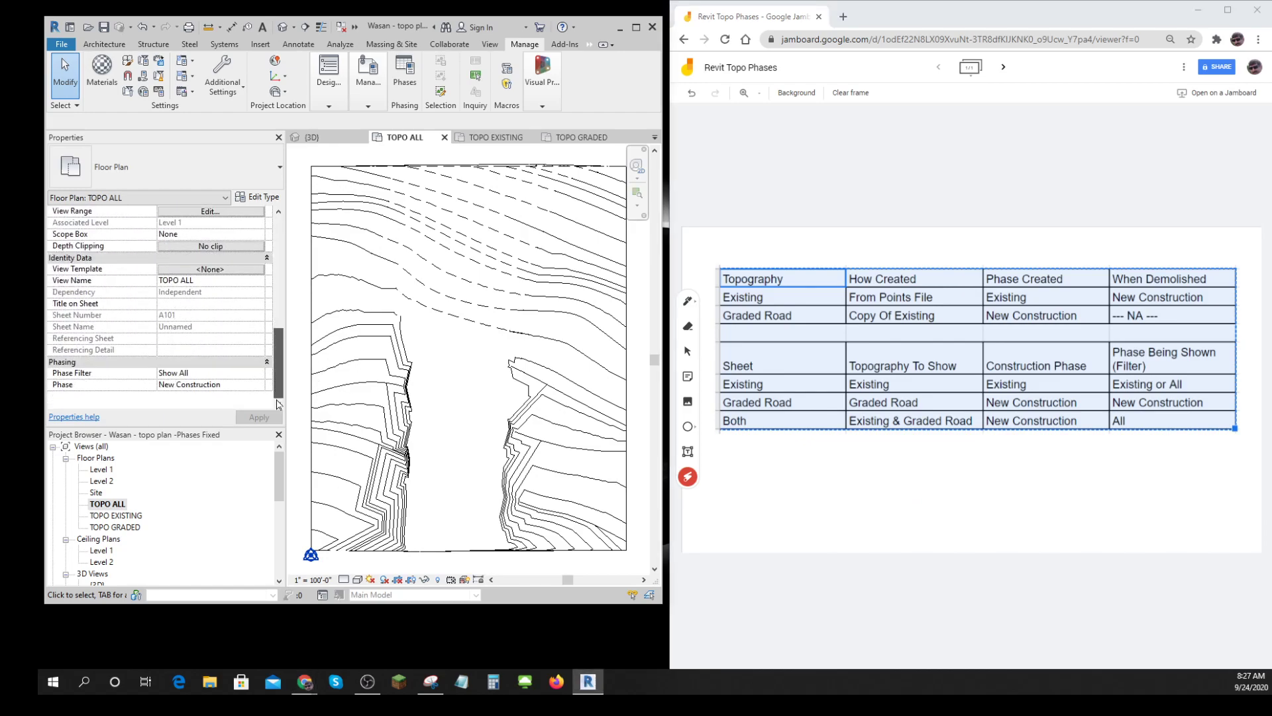
click(185, 388)
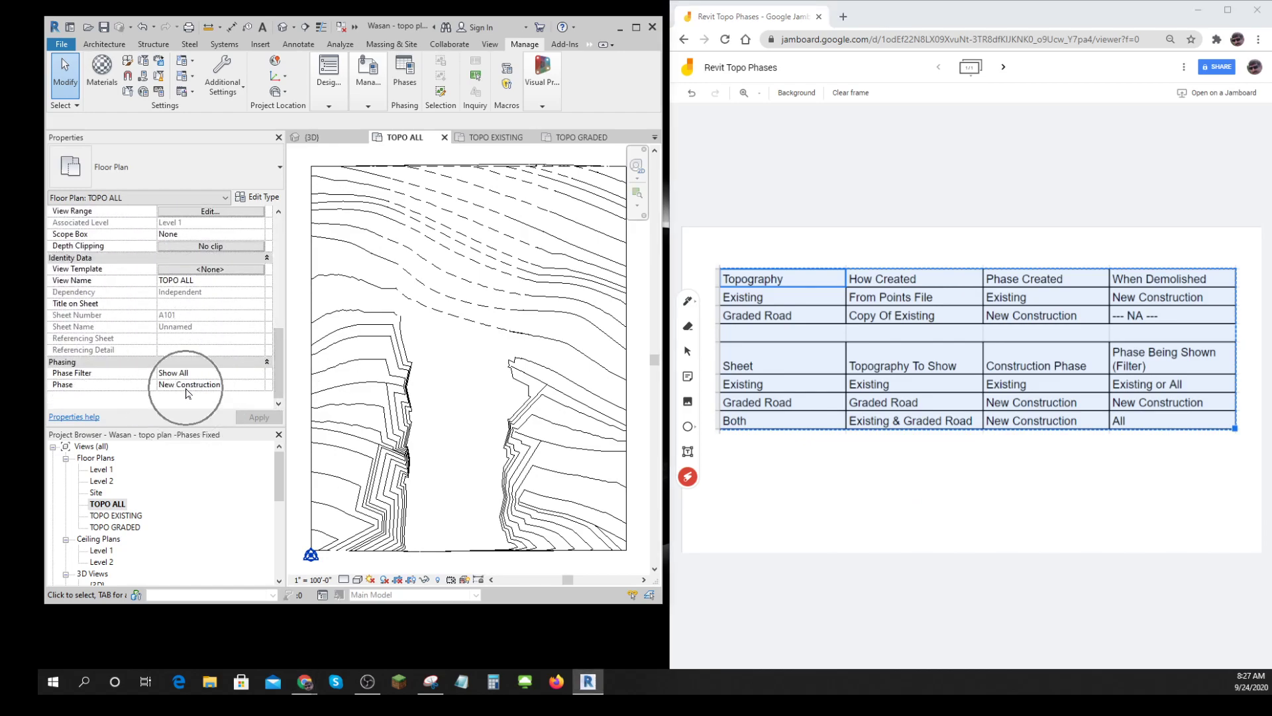
click(186, 390)
click(186, 391)
click(189, 378)
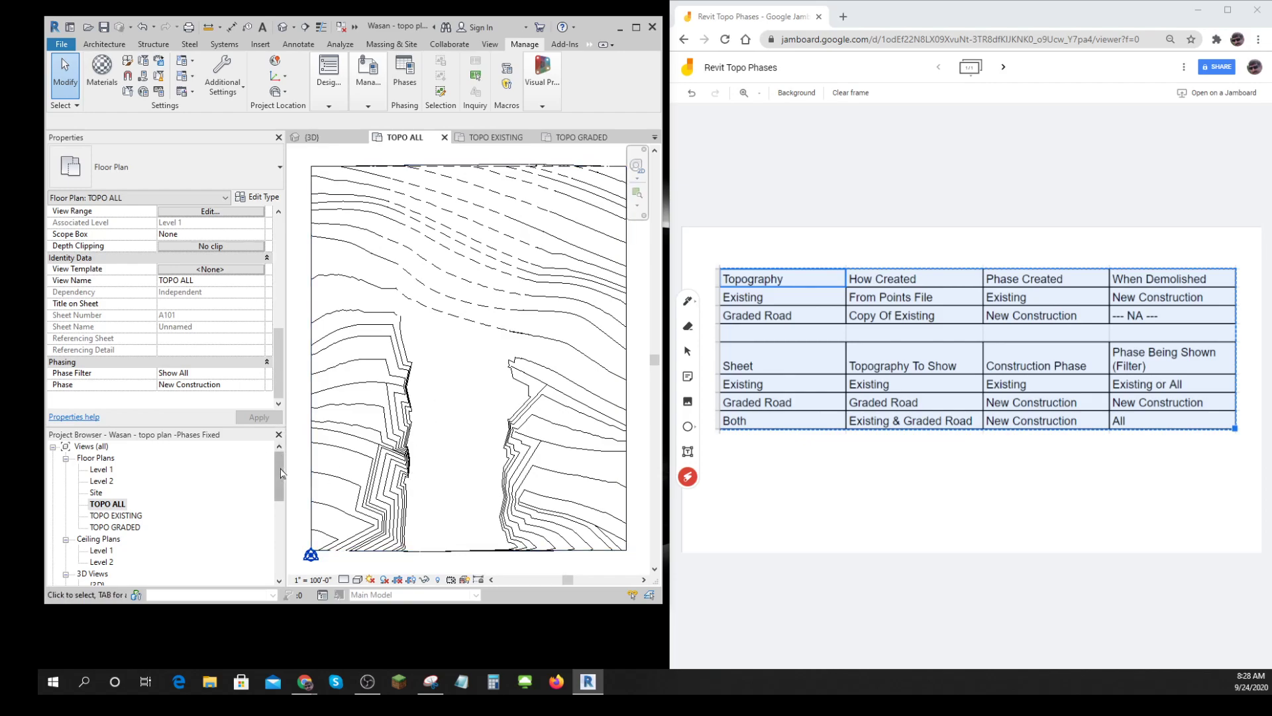
- Open the {3D} view and select the graded and existing topography surfaces in turn to compare their phasing properties
scroll(276, 494, down, 3)
double_click(95, 493)
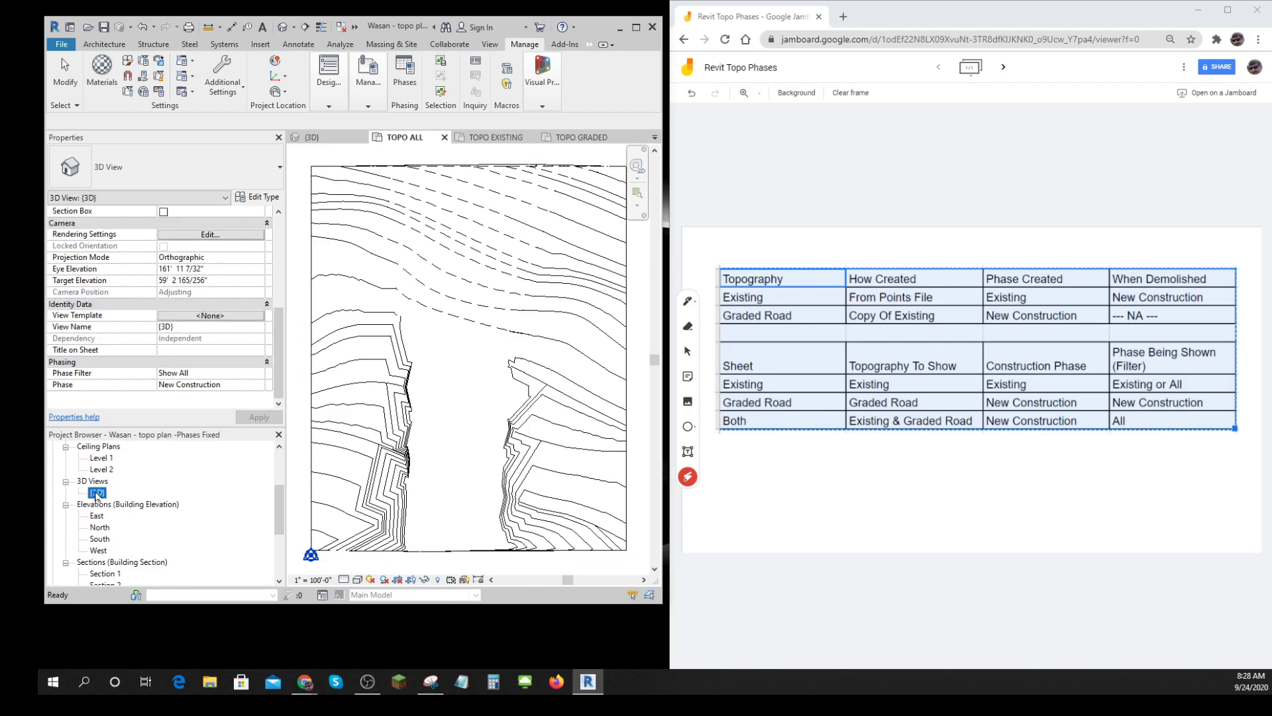
middle_drag(525, 506, 320, 478)
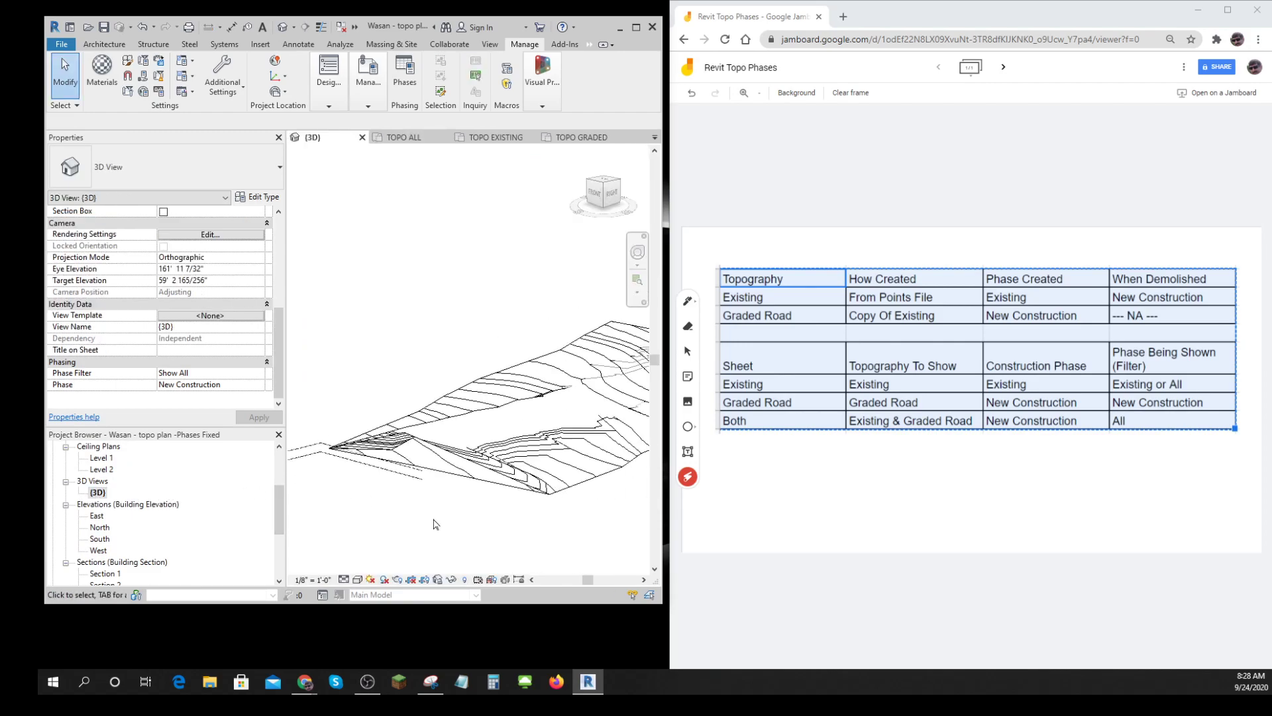
shift+middle_drag(494, 530, 455, 497)
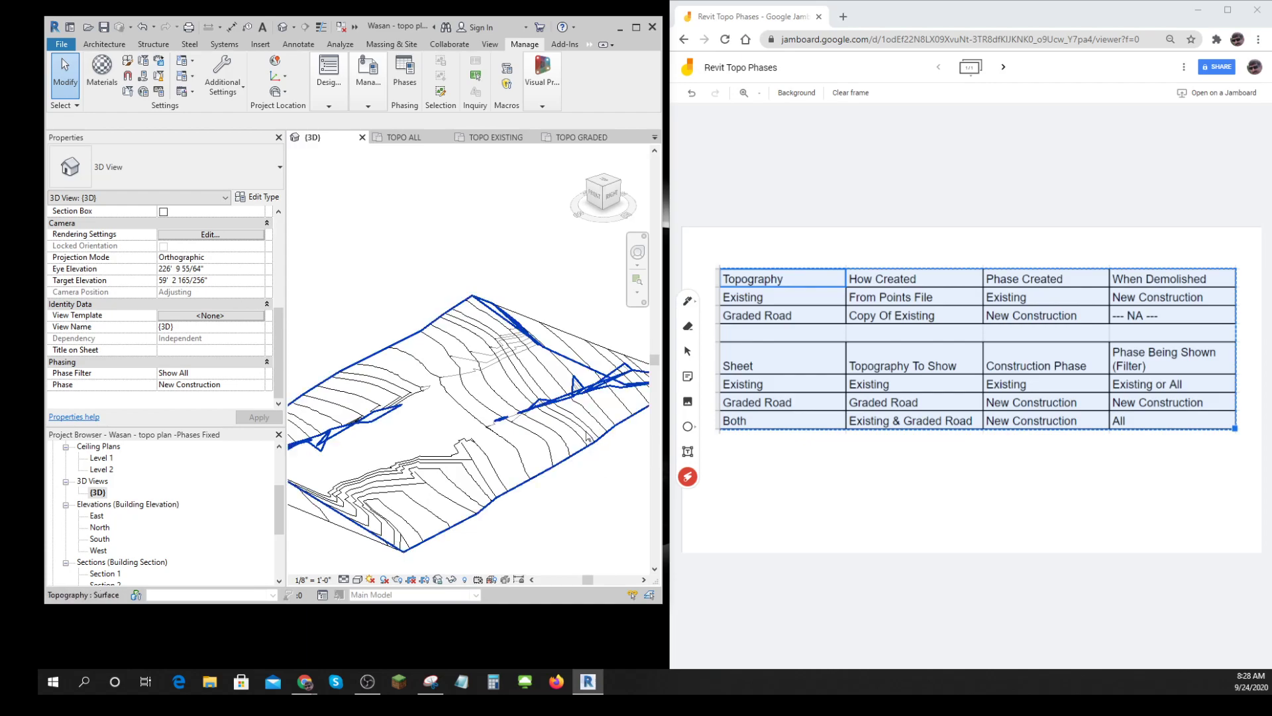
click(577, 437)
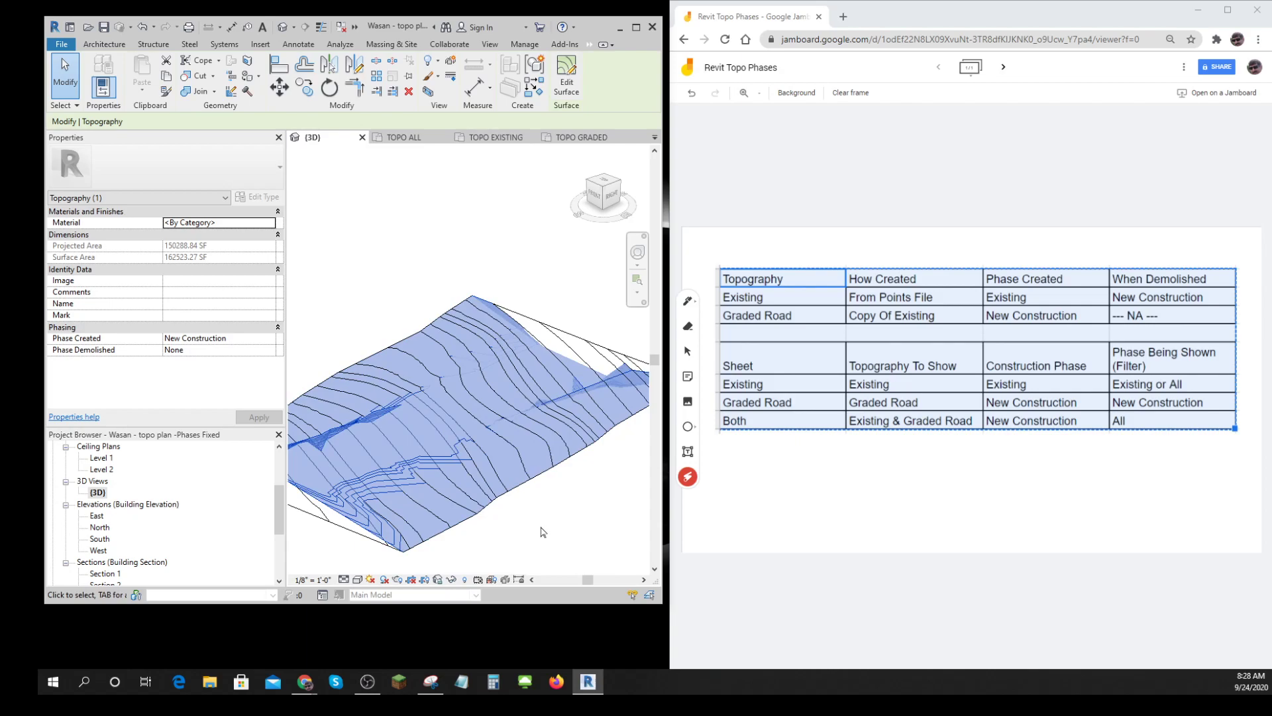
click(602, 357)
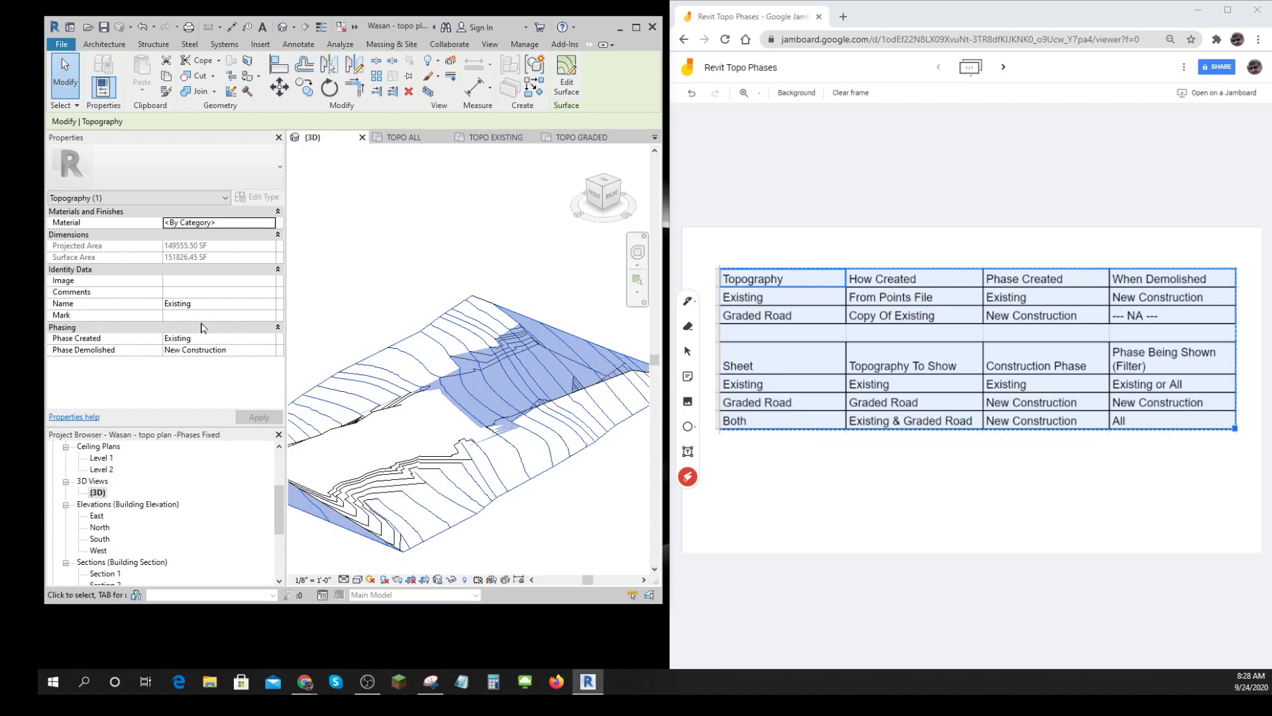
key(Escape)
- Name the graded road topography surface New Construction and apply the change
click(576, 450)
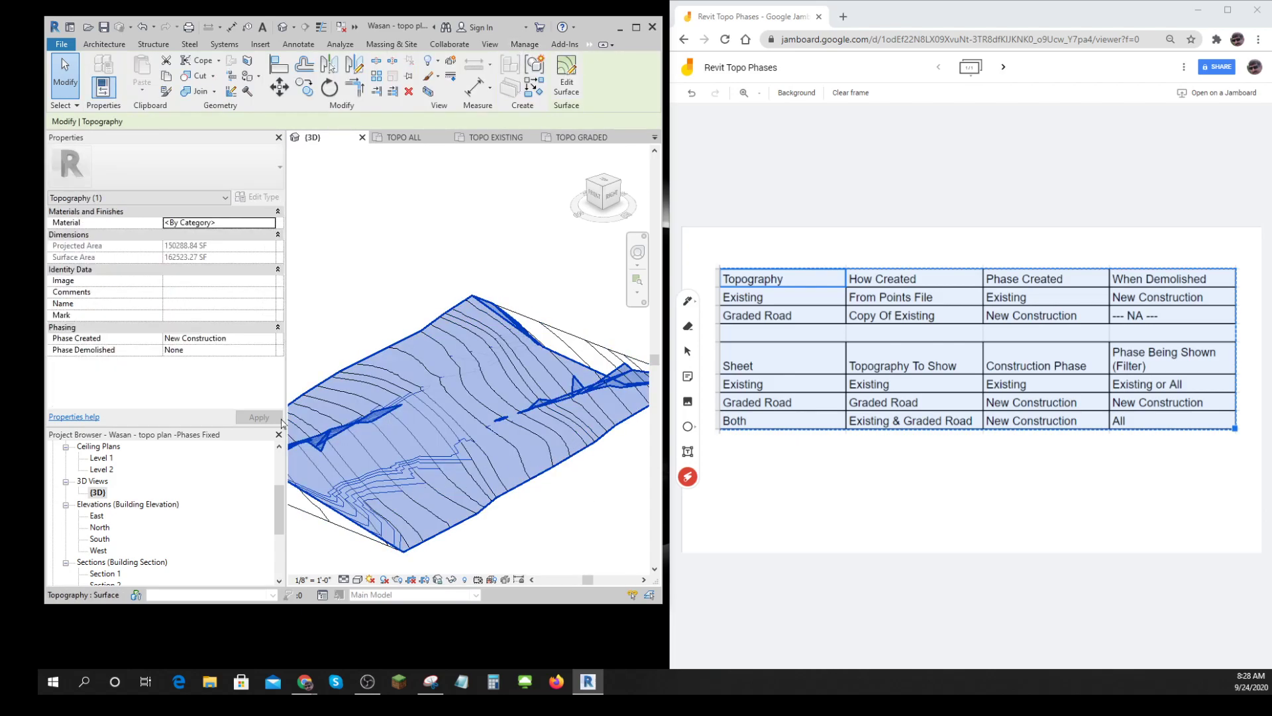
click(199, 304)
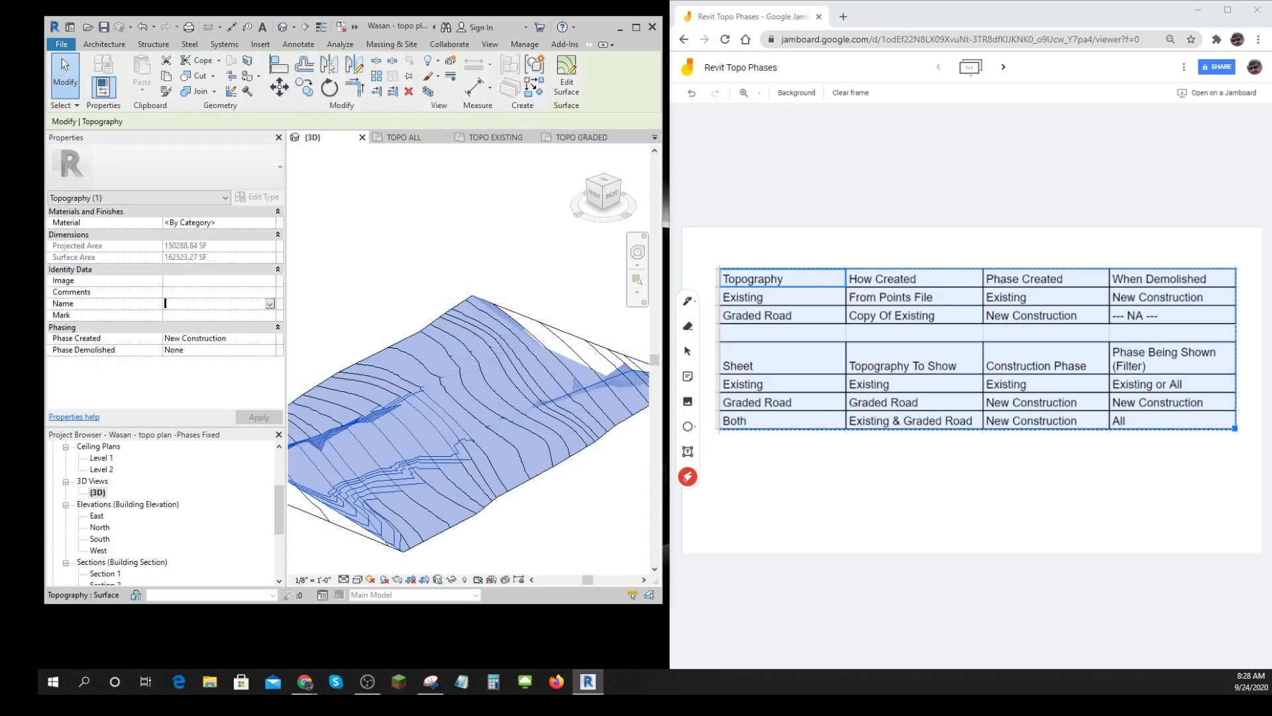
text(New Construction)
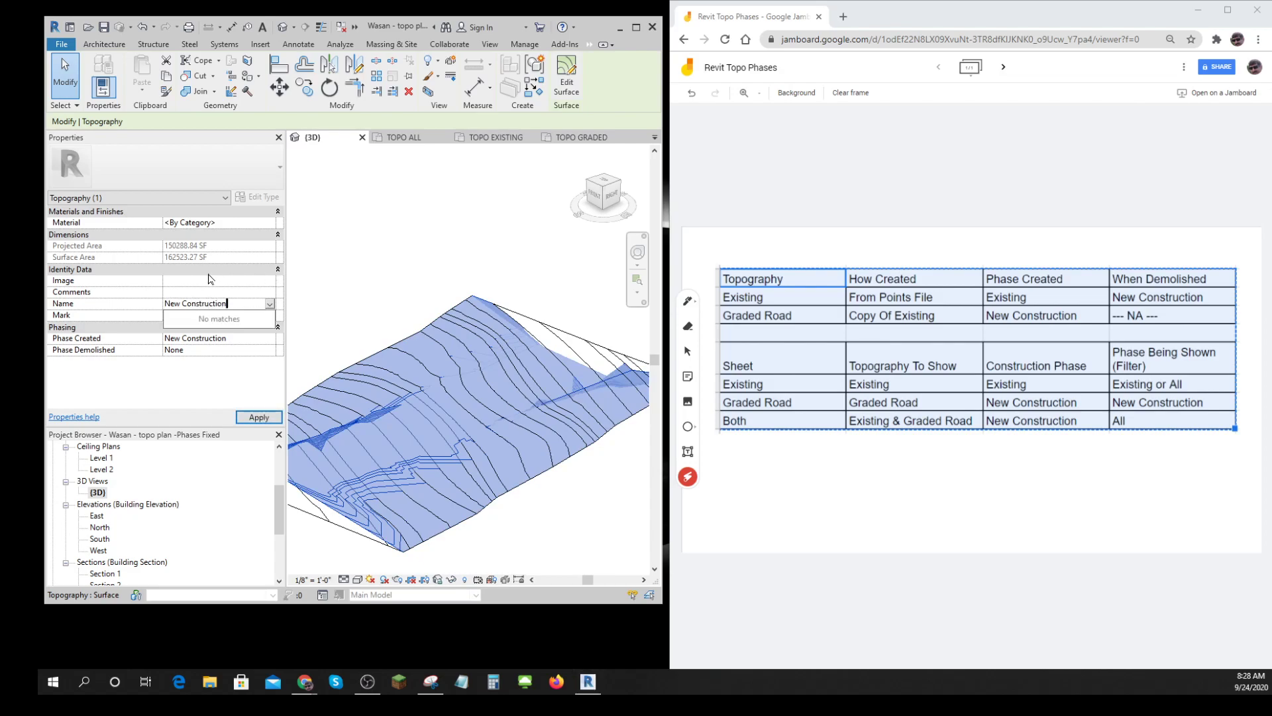
click(203, 292)
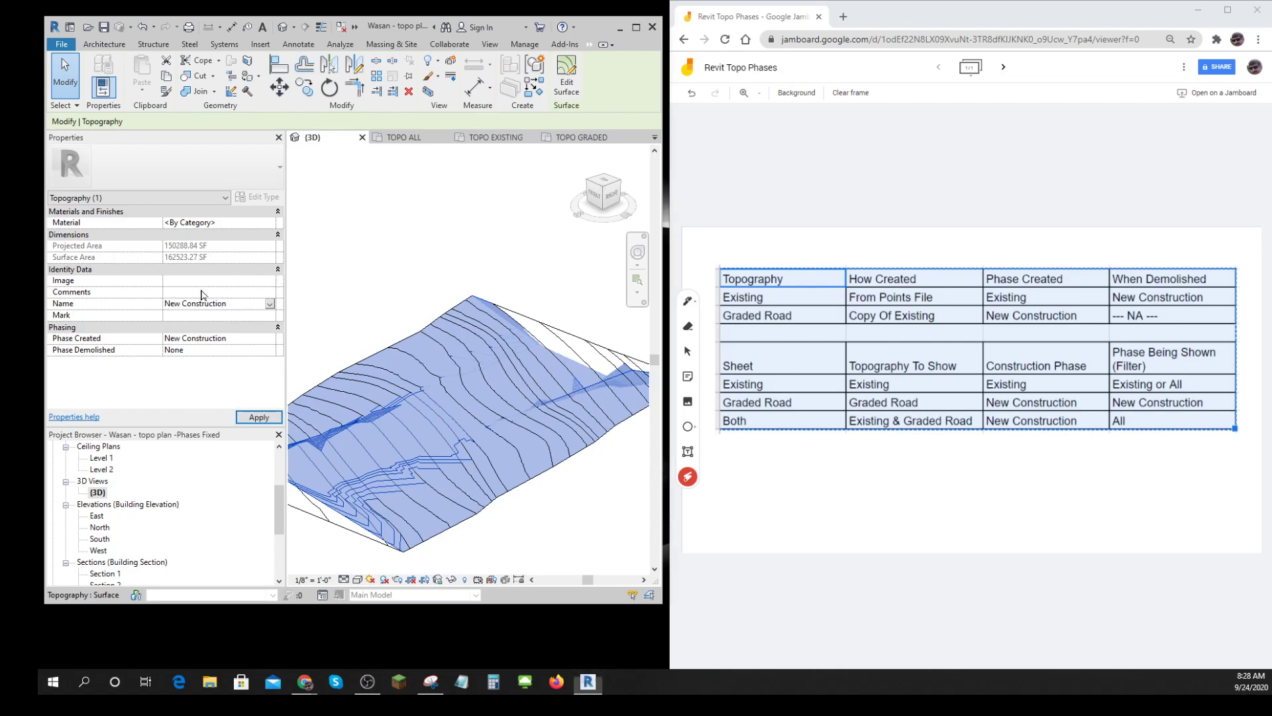
click(259, 416)
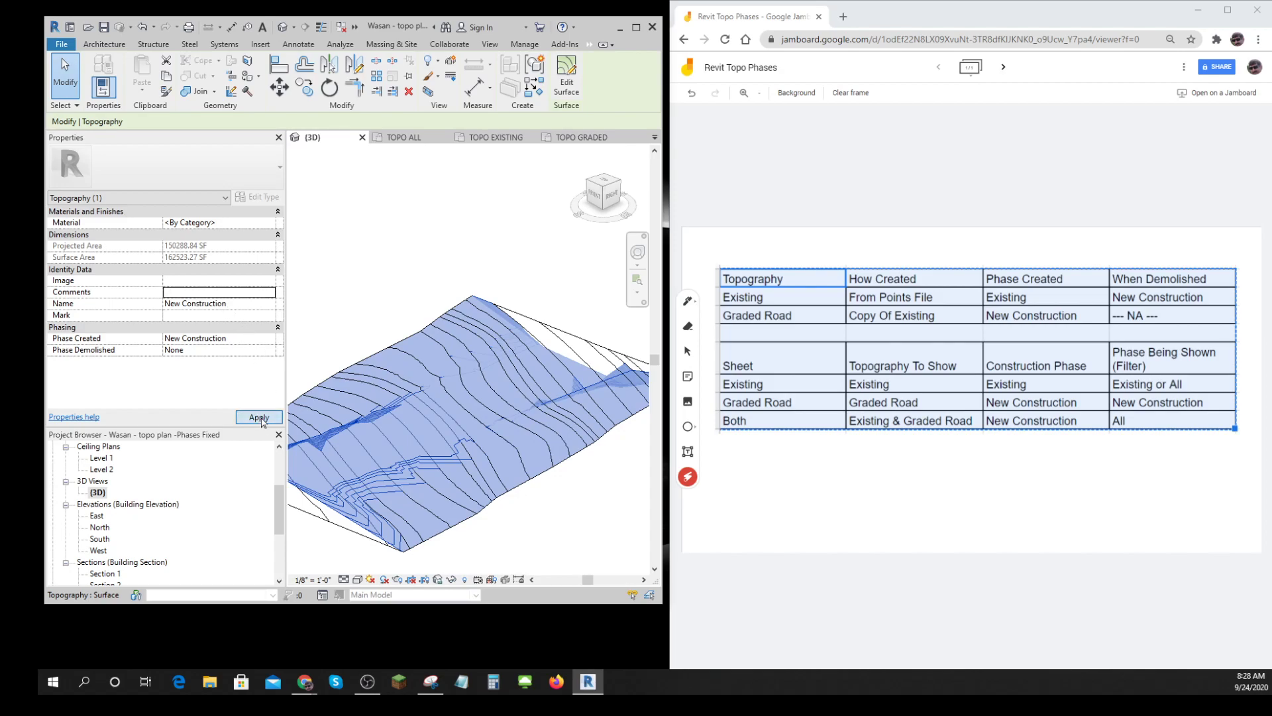
click(443, 239)
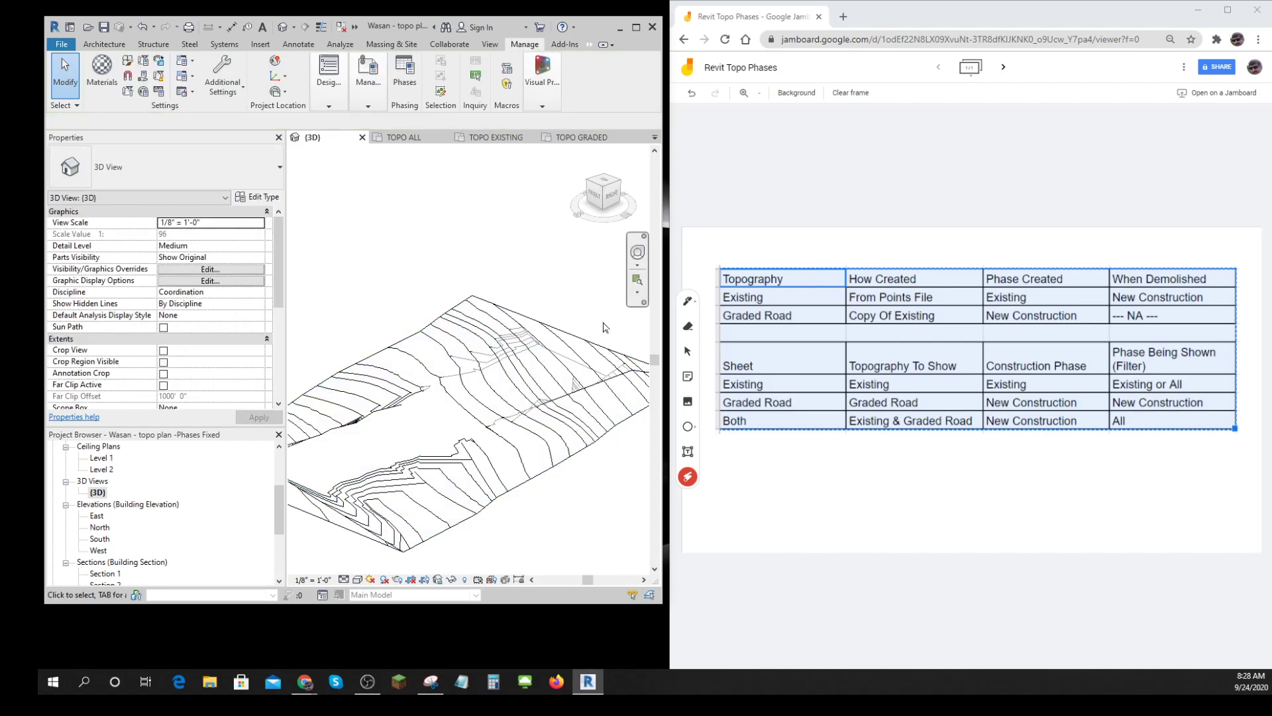
- Select the existing and graded topography surfaces in turn to check their names and phases
click(396, 354)
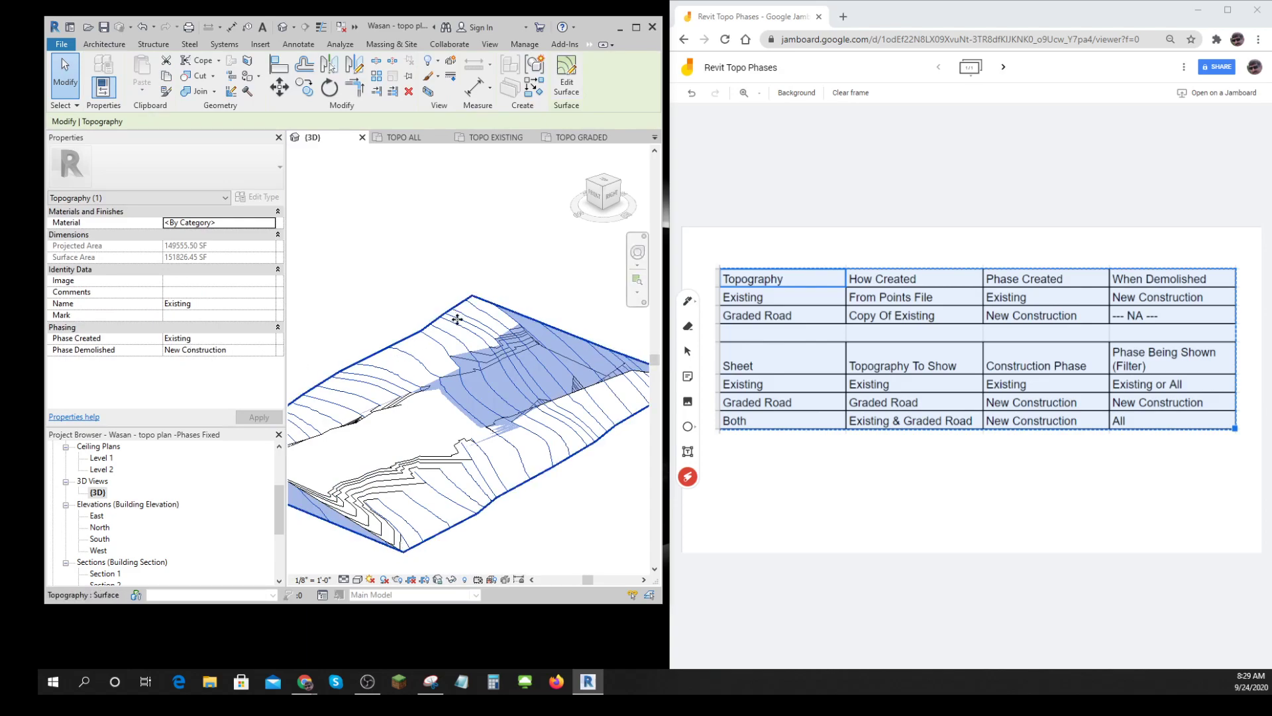
click(463, 256)
click(443, 321)
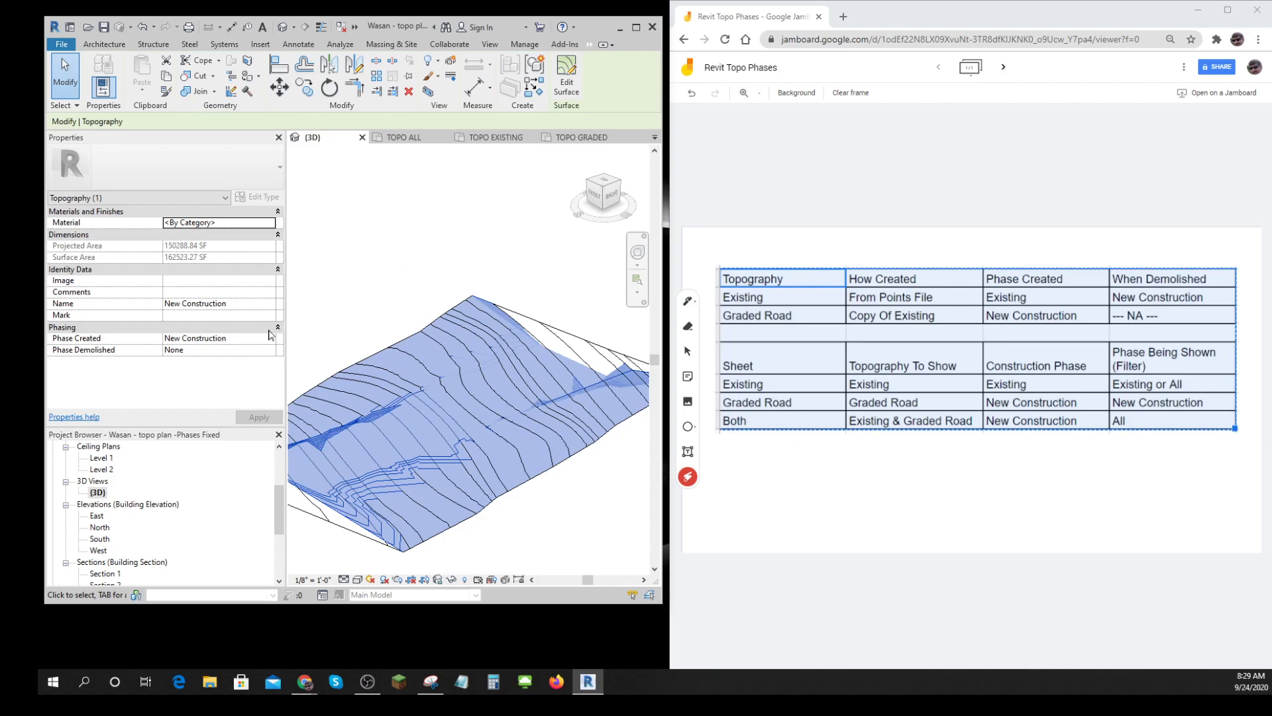
- Clear the surface selection, switch to the Revit Topo Phases Jamboard, and trace the Existing and Graded Road topography rows with the laser pointer
click(378, 275)
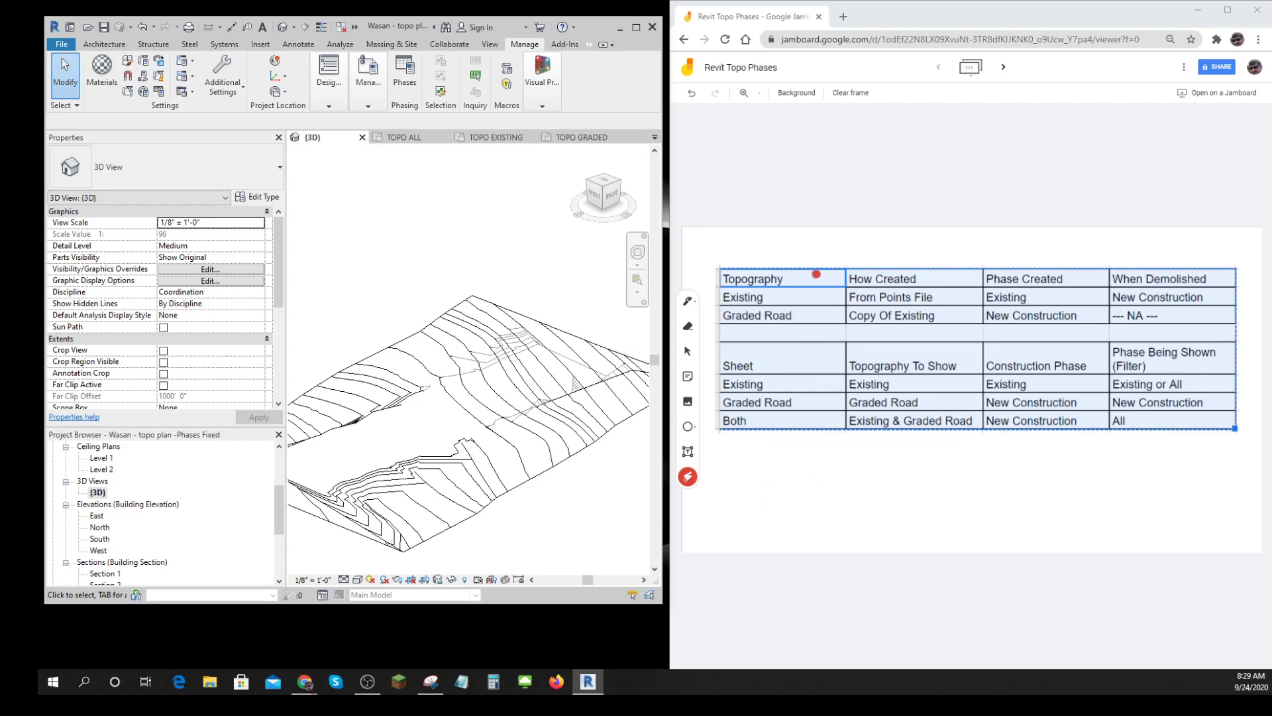
mouse_move(729, 230)
mouse_down()
mouse_move(706, 252)
mouse_move(757, 341)
mouse_move(1045, 345)
mouse_move(1220, 319)
mouse_move(1114, 249)
mouse_move(861, 235)
mouse_move(682, 302)
mouse_move(1221, 306)
mouse_move(1007, 247)
mouse_move(761, 286)
mouse_move(805, 296)
mouse_move(802, 316)
mouse_move(839, 314)
mouse_move(835, 361)
mouse_move(935, 346)
mouse_move(795, 339)
mouse_move(719, 374)
mouse_move(828, 472)
mouse_move(1226, 440)
mouse_move(1080, 332)
mouse_move(762, 406)
mouse_move(724, 380)
mouse_move(823, 384)
mouse_move(747, 414)
mouse_move(817, 438)
mouse_up()
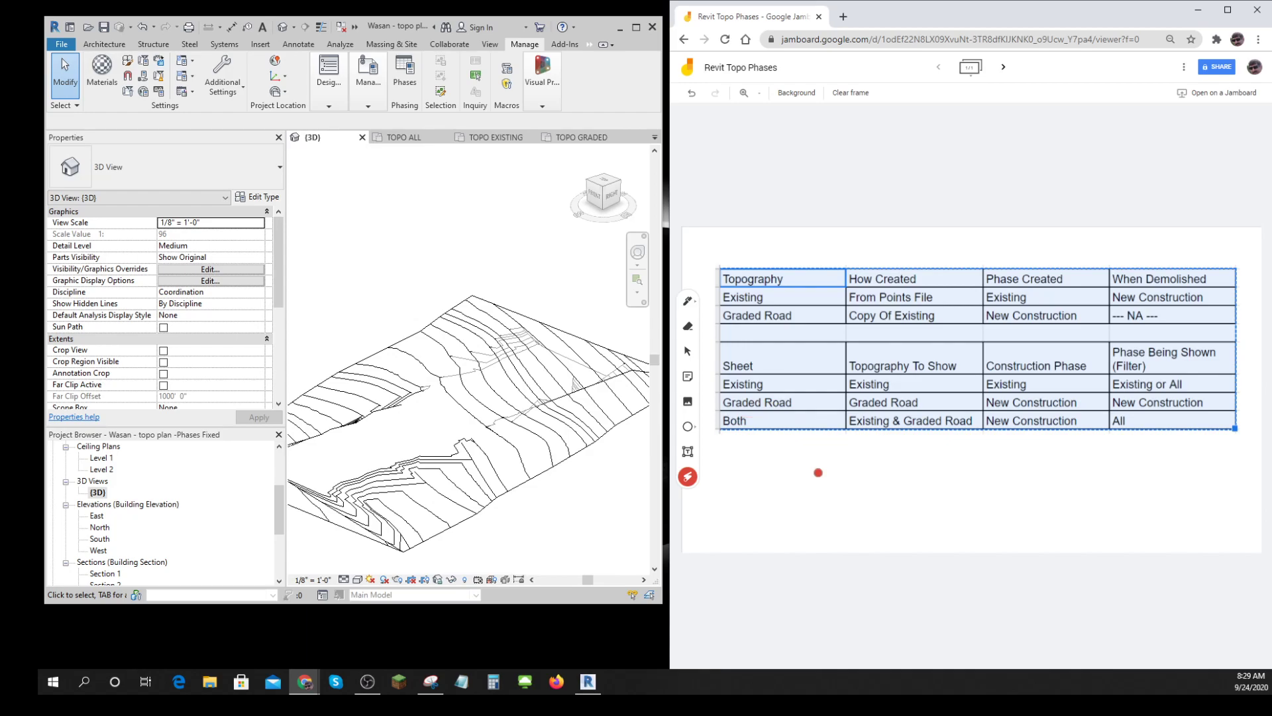
mouse_move(801, 300)
mouse_down()
mouse_move(753, 277)
mouse_move(721, 297)
mouse_move(775, 310)
mouse_move(759, 283)
mouse_move(726, 296)
mouse_move(772, 310)
mouse_move(769, 299)
mouse_move(937, 311)
mouse_move(891, 282)
mouse_move(853, 306)
mouse_move(941, 306)
mouse_move(862, 286)
mouse_move(854, 296)
mouse_move(902, 295)
mouse_up()
mouse_move(990, 292)
mouse_down()
mouse_move(984, 302)
mouse_move(1014, 313)
mouse_move(1020, 289)
mouse_move(977, 295)
mouse_move(1048, 300)
mouse_move(997, 296)
mouse_move(994, 315)
mouse_up()
mouse_move(1135, 288)
mouse_down()
mouse_move(1103, 295)
mouse_move(1212, 298)
mouse_move(1127, 287)
mouse_move(1112, 310)
mouse_move(966, 348)
mouse_move(798, 299)
mouse_up()
mouse_move(789, 377)
mouse_down()
mouse_move(721, 375)
mouse_move(762, 393)
mouse_move(1216, 387)
mouse_move(753, 376)
mouse_up()
mouse_move(809, 314)
mouse_down()
mouse_move(752, 301)
mouse_move(717, 319)
mouse_move(828, 333)
mouse_move(779, 308)
mouse_up()
mouse_move(856, 335)
mouse_down()
mouse_move(954, 323)
mouse_move(885, 300)
mouse_move(856, 322)
mouse_move(954, 319)
mouse_move(889, 313)
mouse_up()
mouse_move(985, 328)
mouse_down()
mouse_move(1088, 326)
mouse_move(1087, 310)
mouse_move(977, 312)
mouse_move(1053, 329)
mouse_move(1085, 320)
mouse_up()
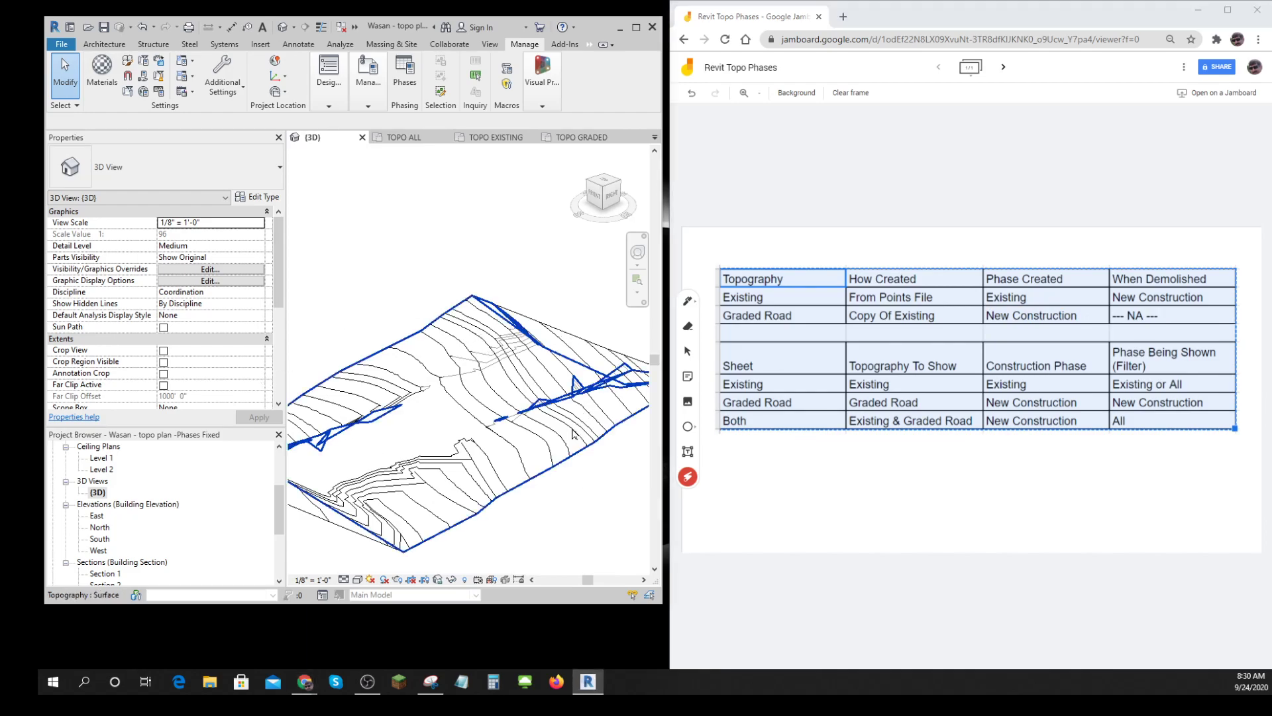
- Switch back to Revit and inspect the Name, Phase Created and Phase Demolished properties of the graded and existing topography surfaces, then clear the selection
click(442, 489)
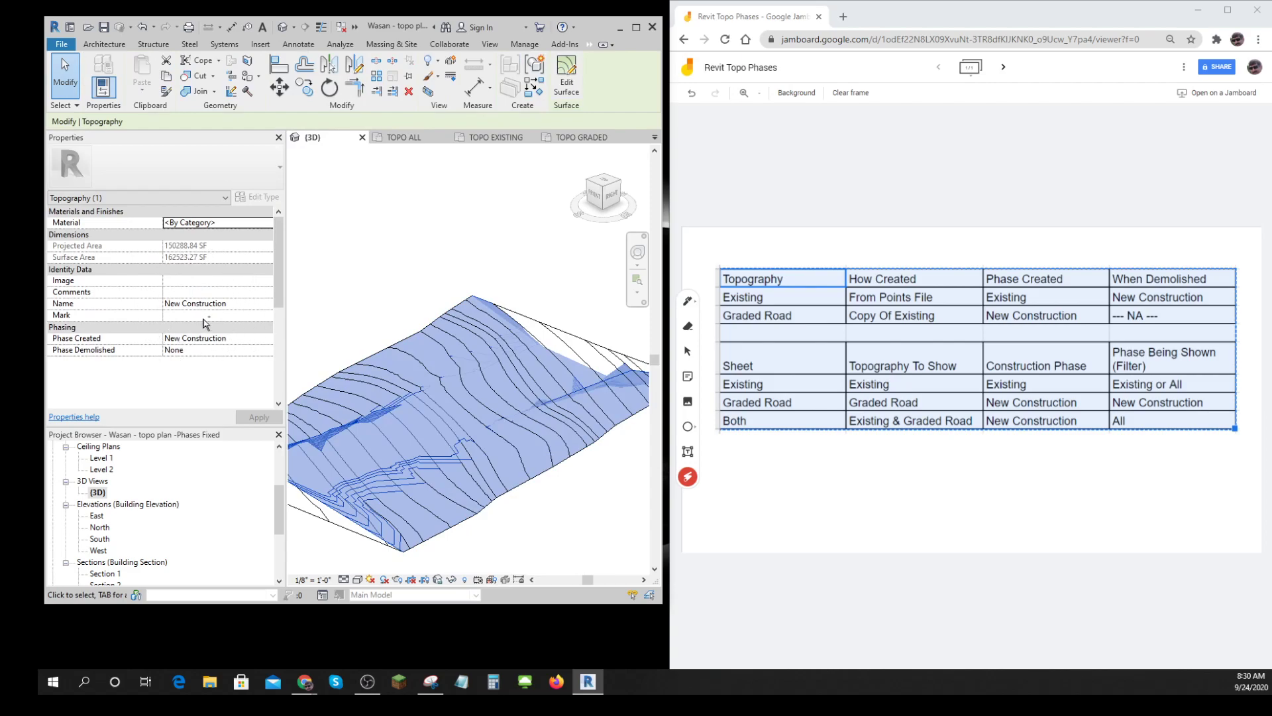
key(ctrl)
key(ctrl)
key(ctrl)
click(382, 271)
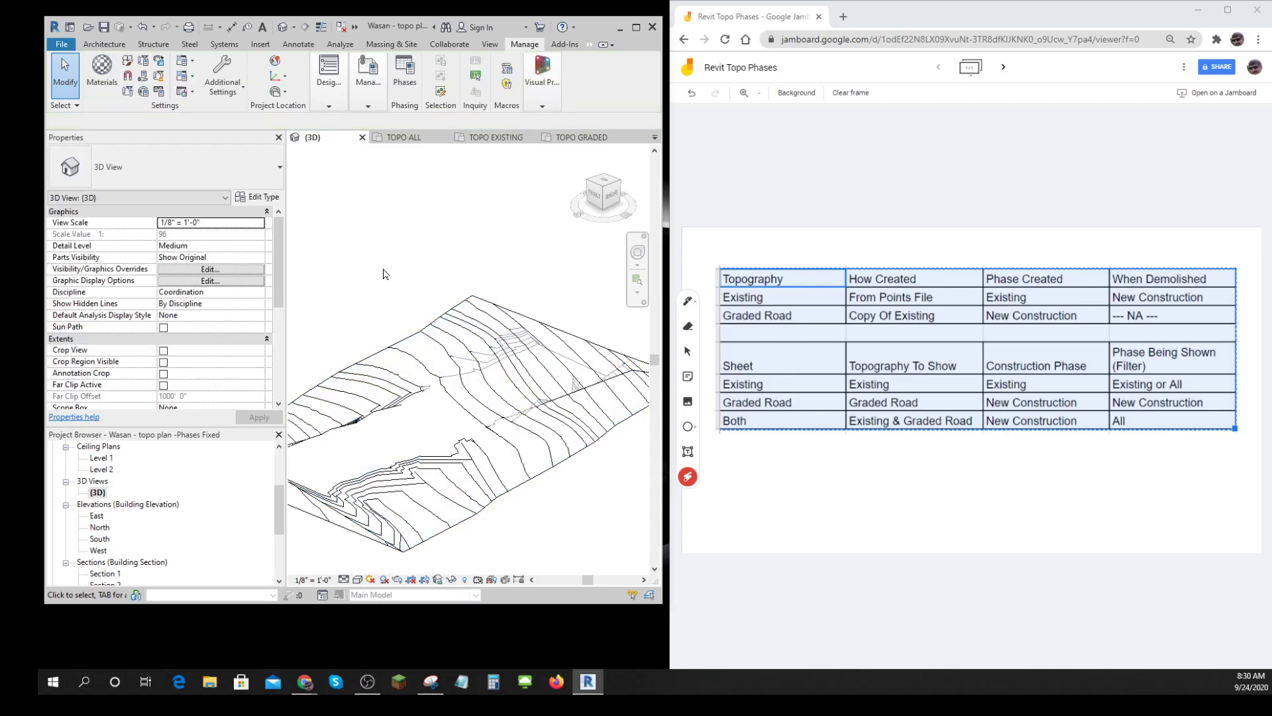
click(594, 360)
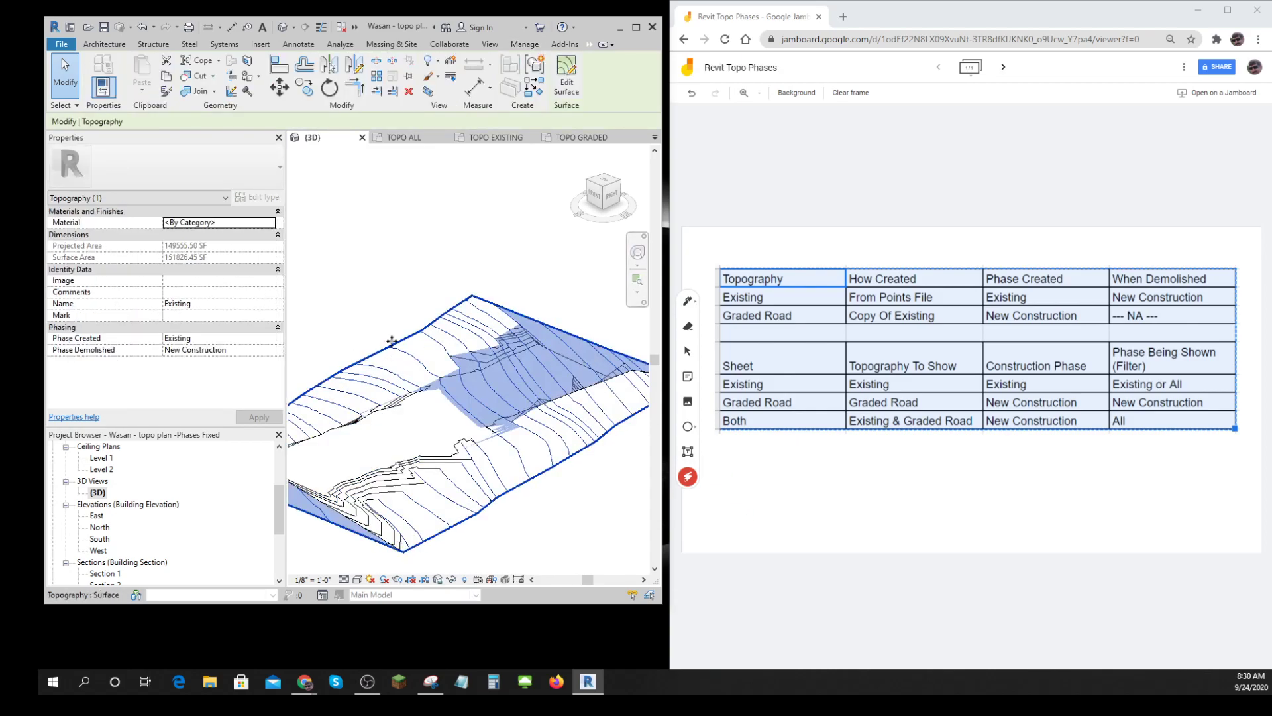
click(396, 314)
click(397, 332)
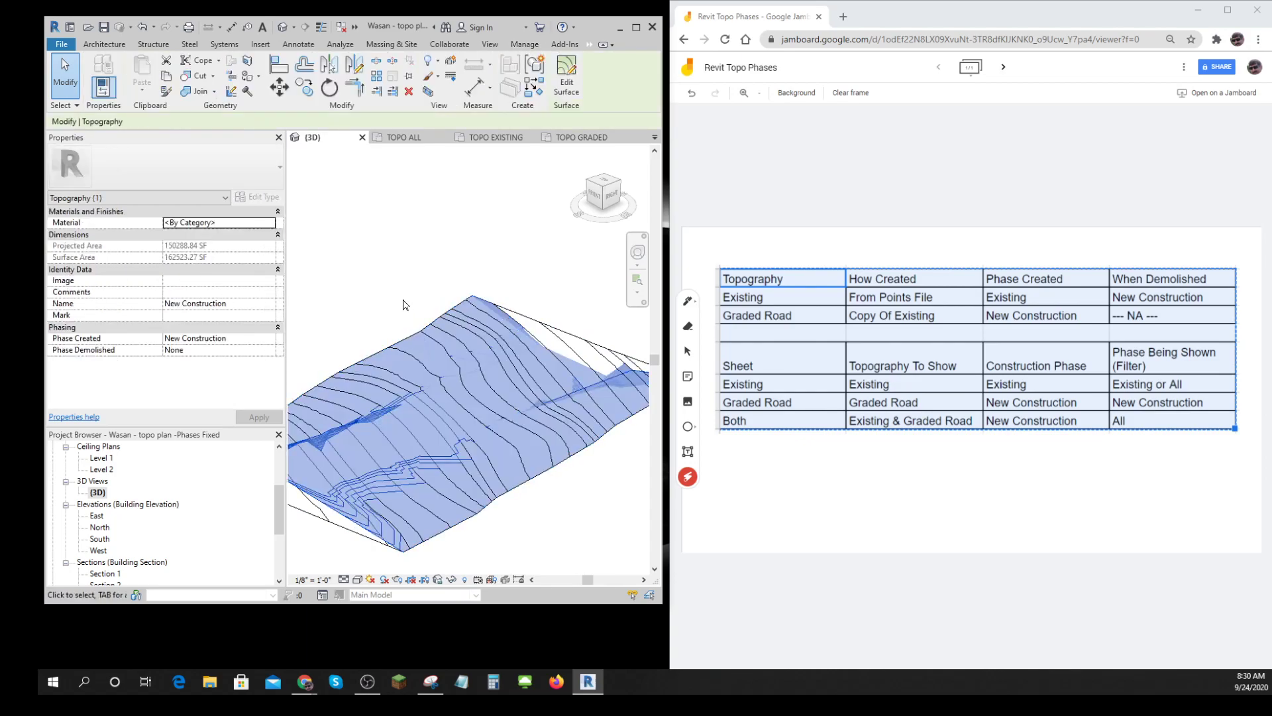
click(406, 305)
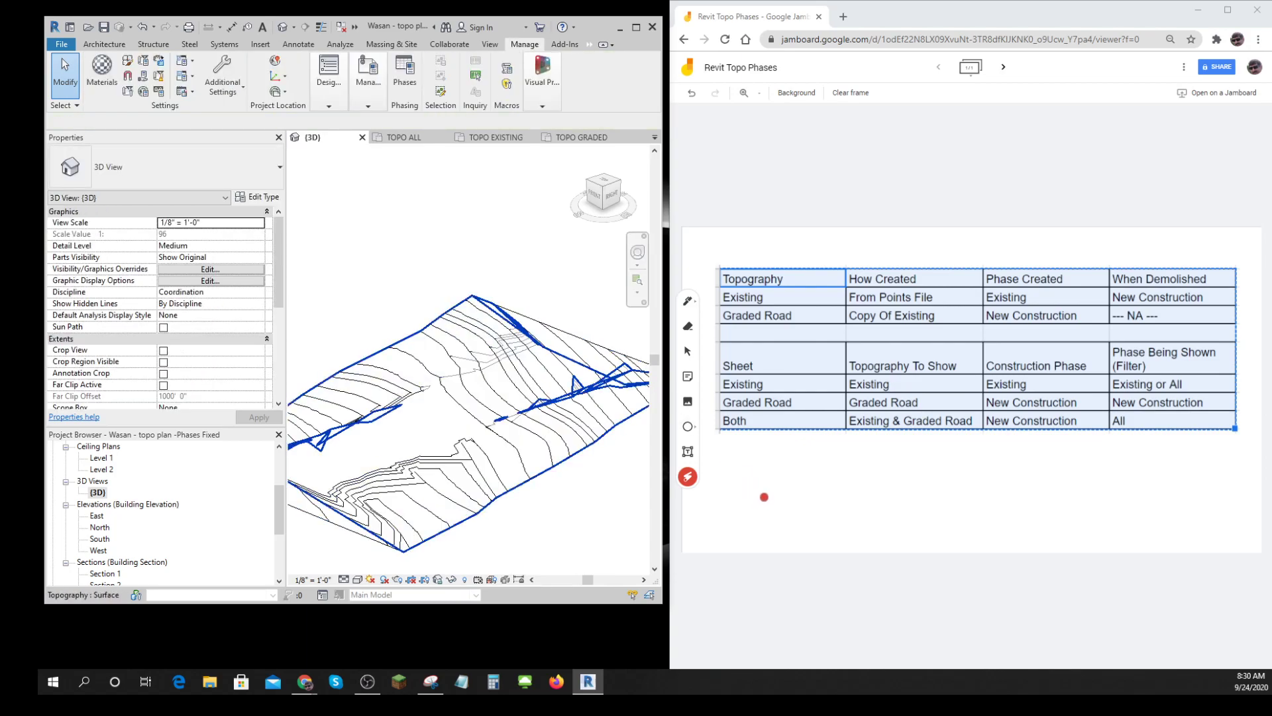
- Switch to the Jamboard and trace the sheet rows with the laser pointer, highlighting the Both row's topography and phase filter entries
mouse_move(774, 382)
mouse_down()
mouse_move(745, 378)
mouse_move(798, 398)
mouse_move(911, 388)
mouse_move(840, 382)
mouse_move(903, 394)
mouse_move(855, 404)
mouse_move(869, 388)
mouse_move(968, 426)
mouse_up()
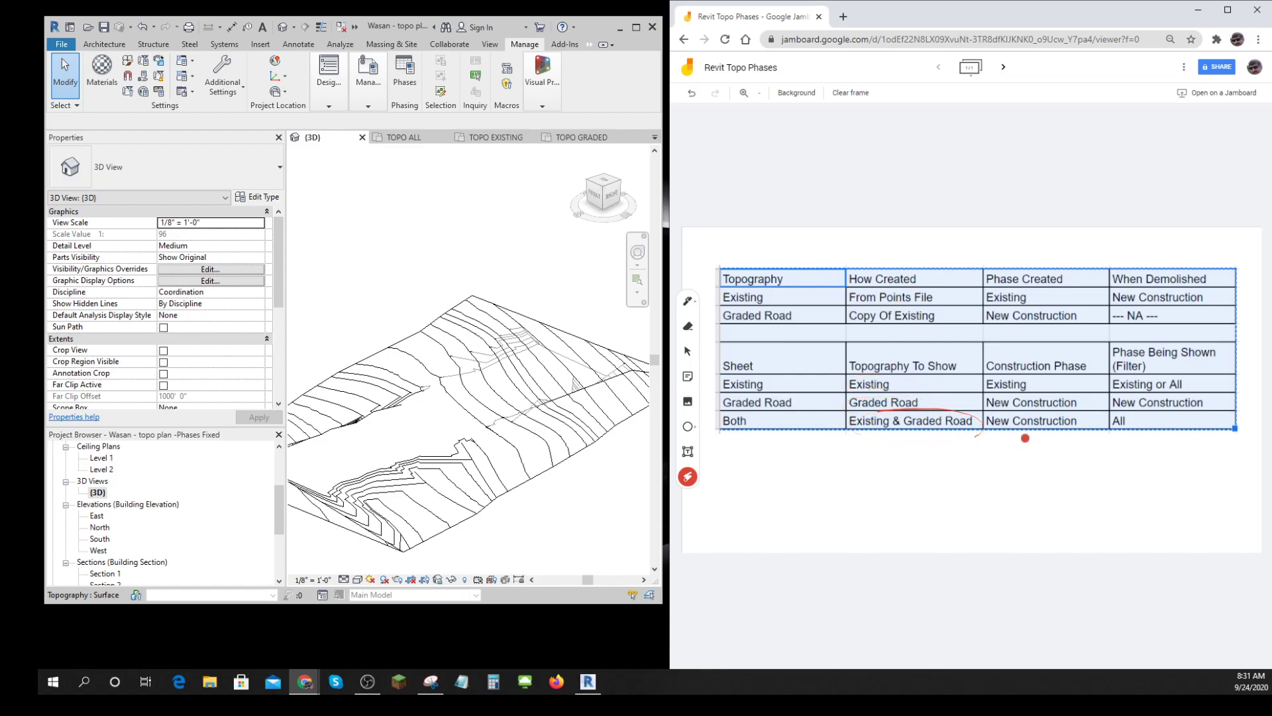
mouse_move(1055, 455)
mouse_down()
mouse_move(1083, 375)
mouse_move(987, 355)
mouse_move(1044, 464)
mouse_move(1080, 381)
mouse_move(1001, 358)
mouse_move(992, 442)
mouse_move(1060, 417)
mouse_move(1037, 354)
mouse_move(1010, 367)
mouse_move(1186, 458)
mouse_move(1173, 439)
mouse_move(1197, 398)
mouse_move(1156, 350)
mouse_move(1098, 394)
mouse_move(1190, 432)
mouse_move(1209, 364)
mouse_up()
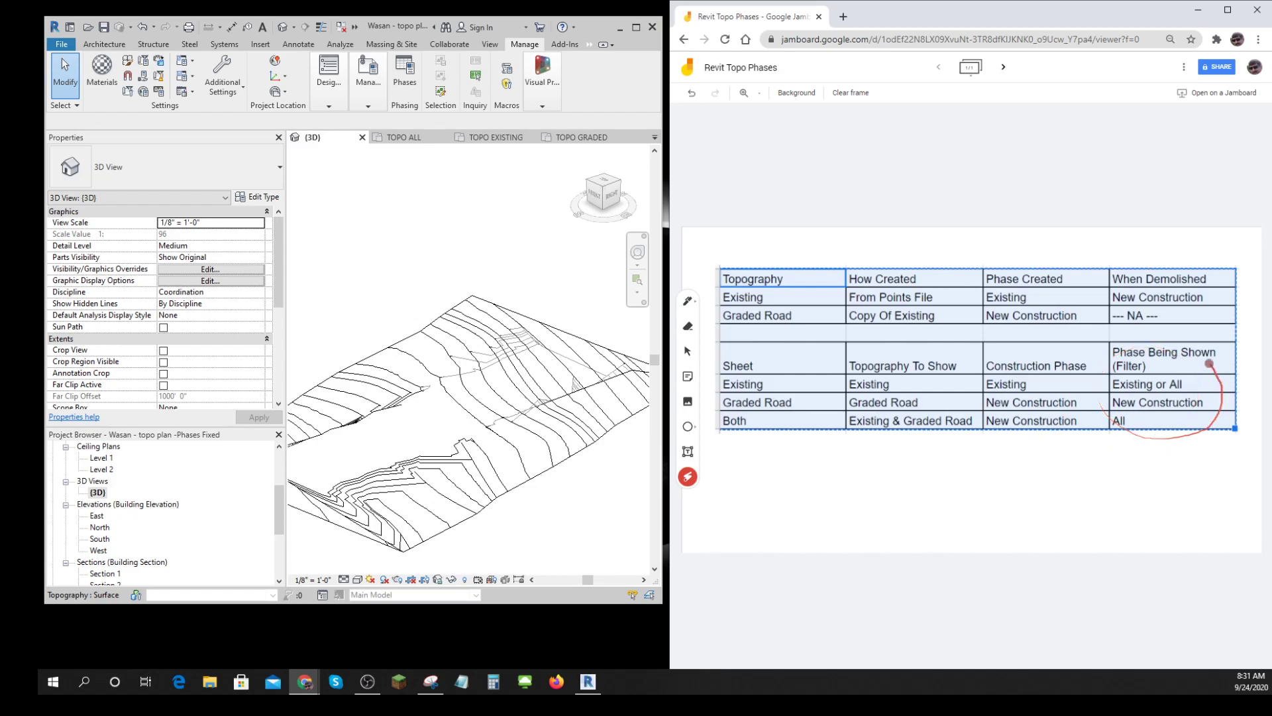